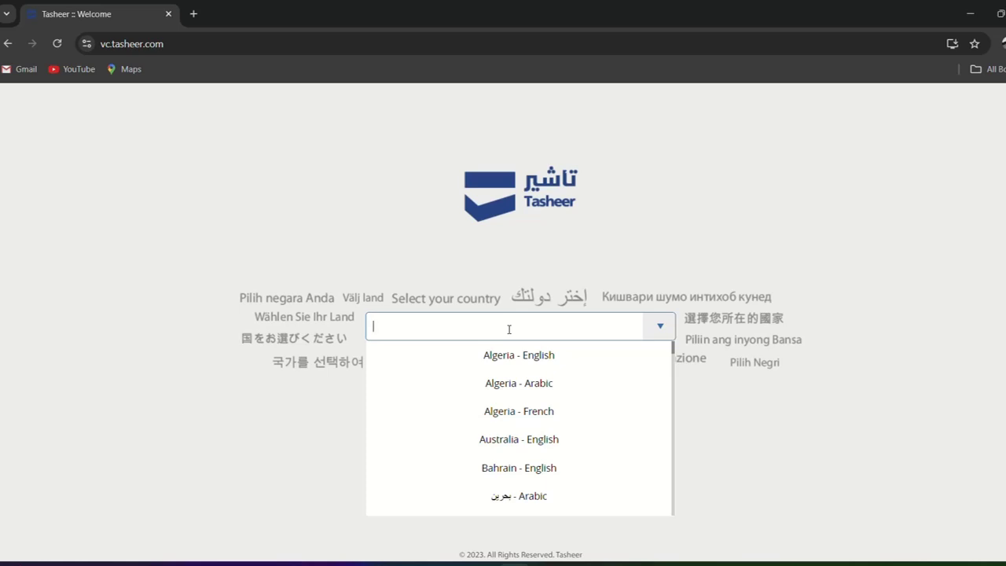
# - Choose India - English as the country and language, and dismiss the visa centre closure notice
pyautogui.write('in')
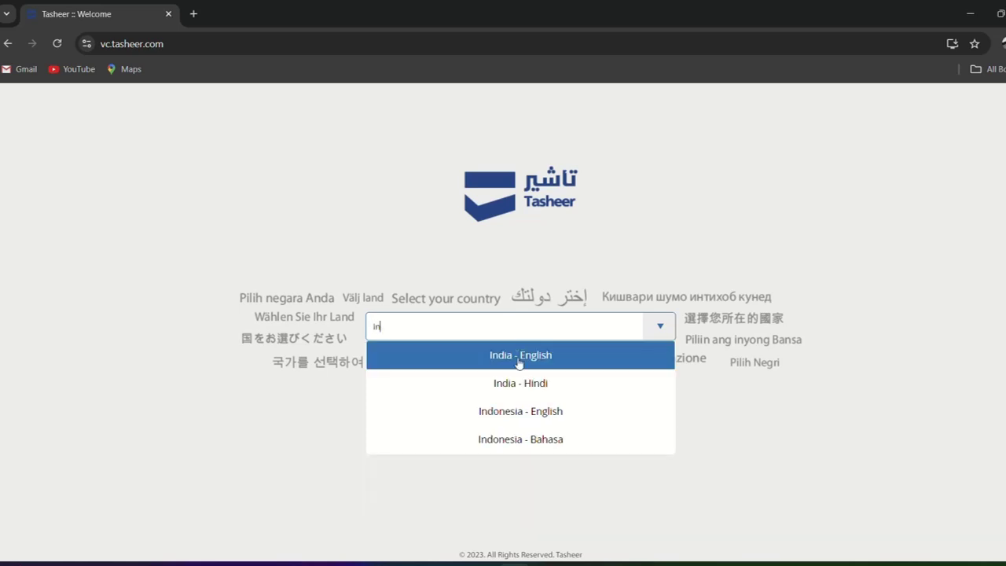
pyautogui.click(518, 354)
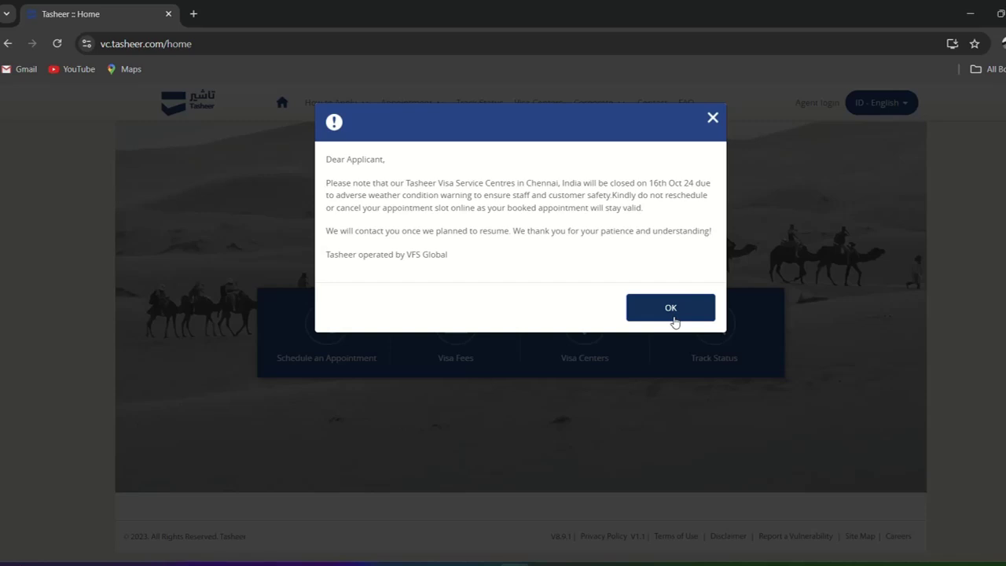
pyautogui.click(672, 321)
pyautogui.click(670, 286)
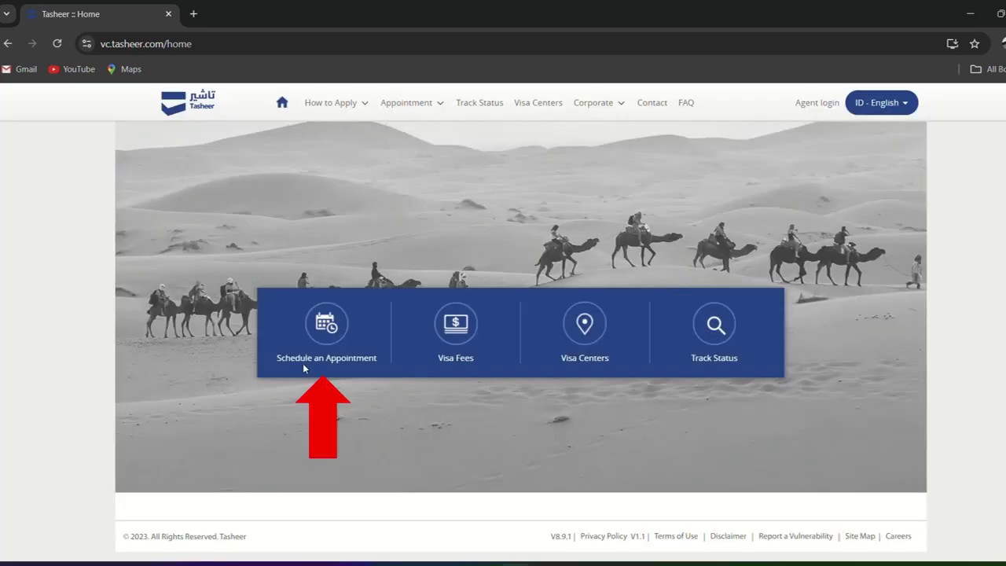
# - Start scheduling an appointment and dismiss the Visa At Your Doorstep and reprint notifications
pyautogui.click(330, 327)
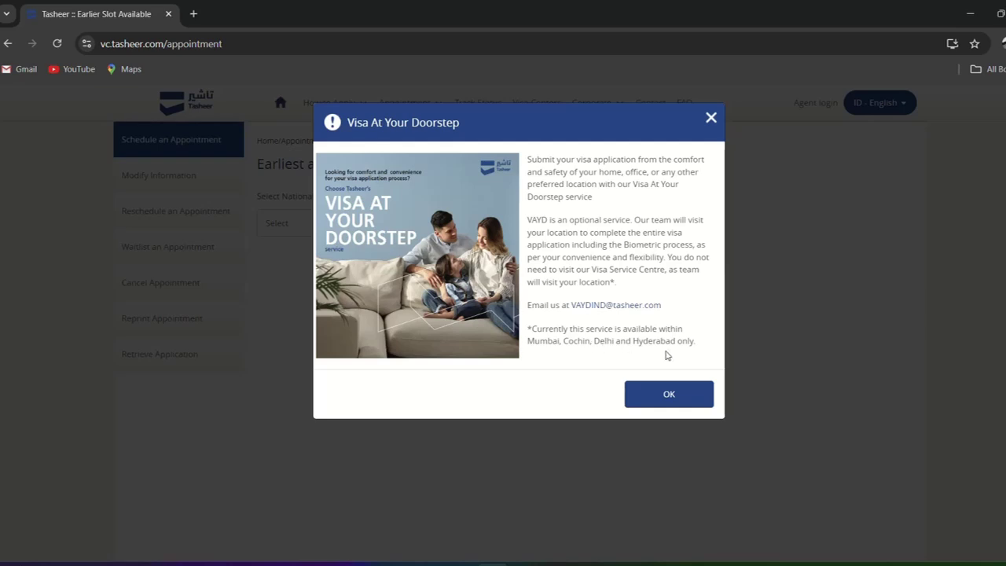
pyautogui.click(669, 395)
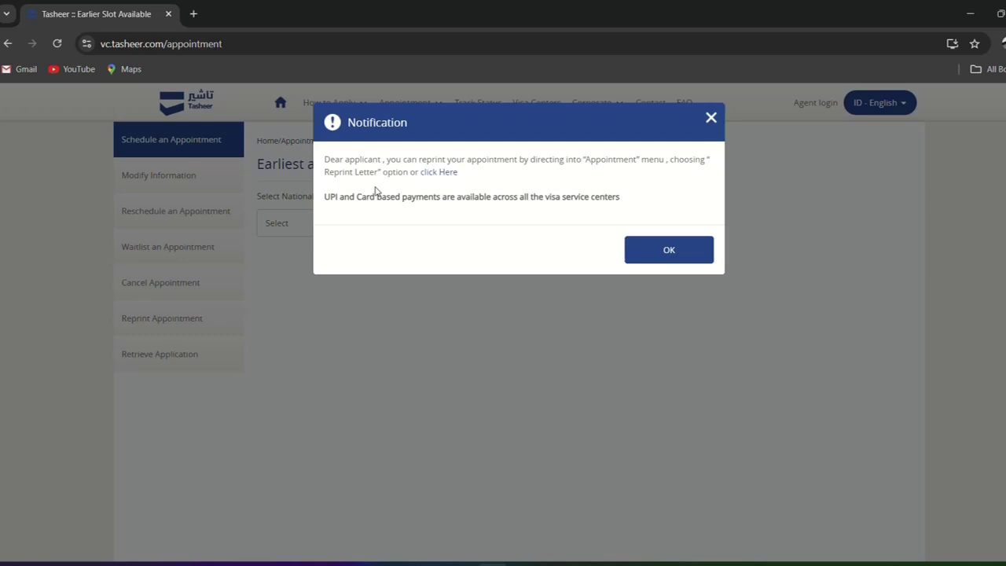
pyautogui.click(669, 250)
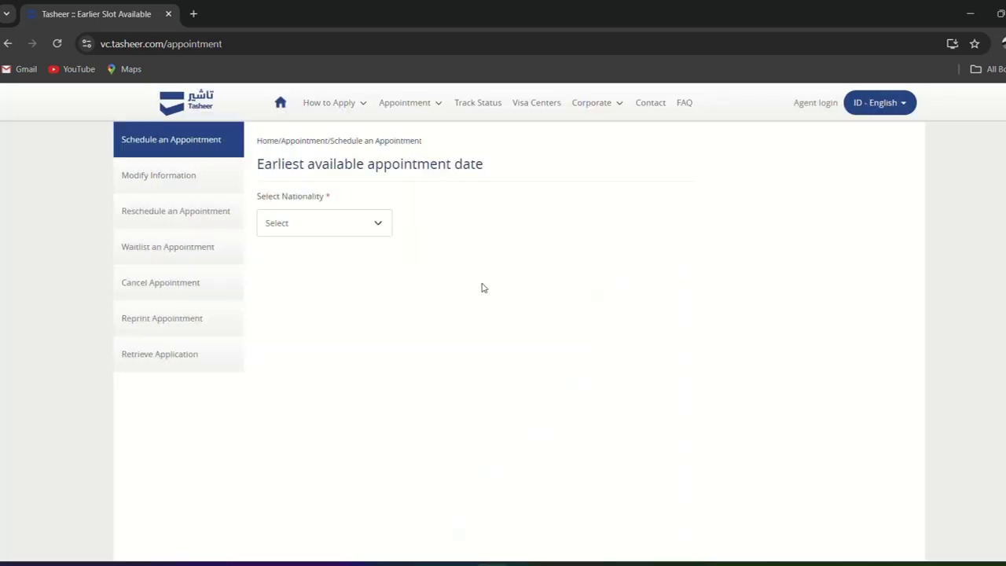
# - Set the nationality to India and the visa type to Resident for the earliest appointment search
pyautogui.click(363, 234)
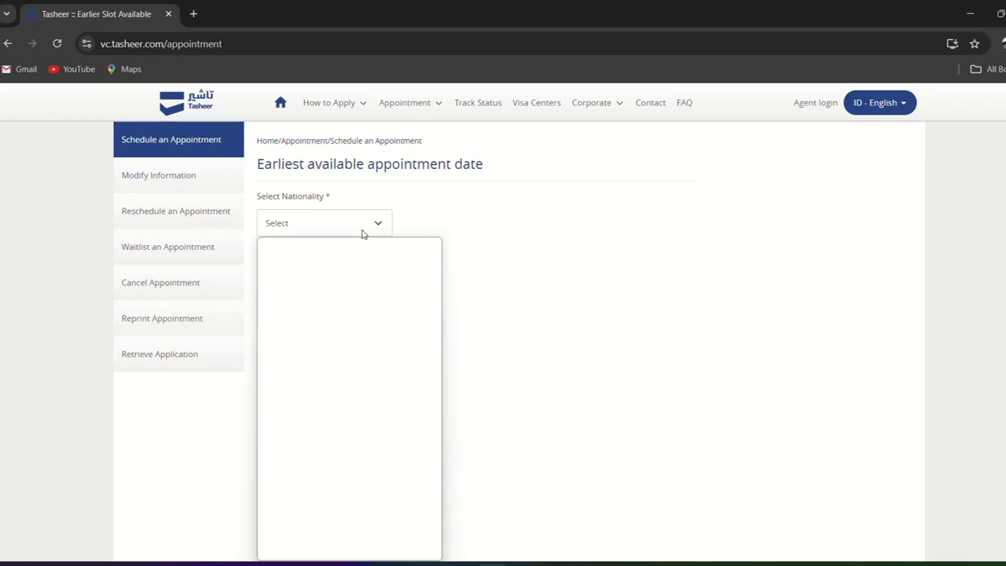
pyautogui.write('india')
pyautogui.press('Return')
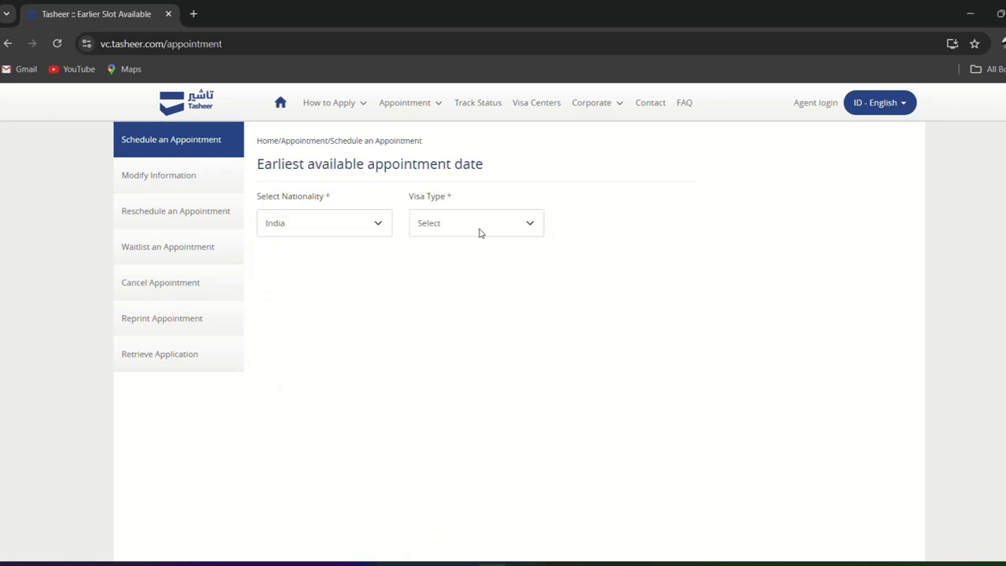
pyautogui.click(475, 231)
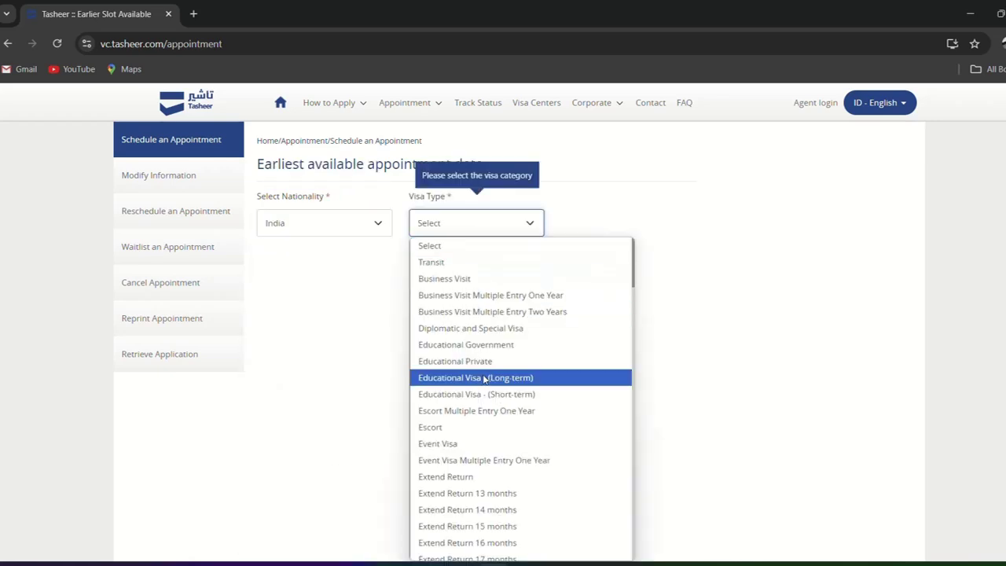
pyautogui.scroll(-20, 483, 380)
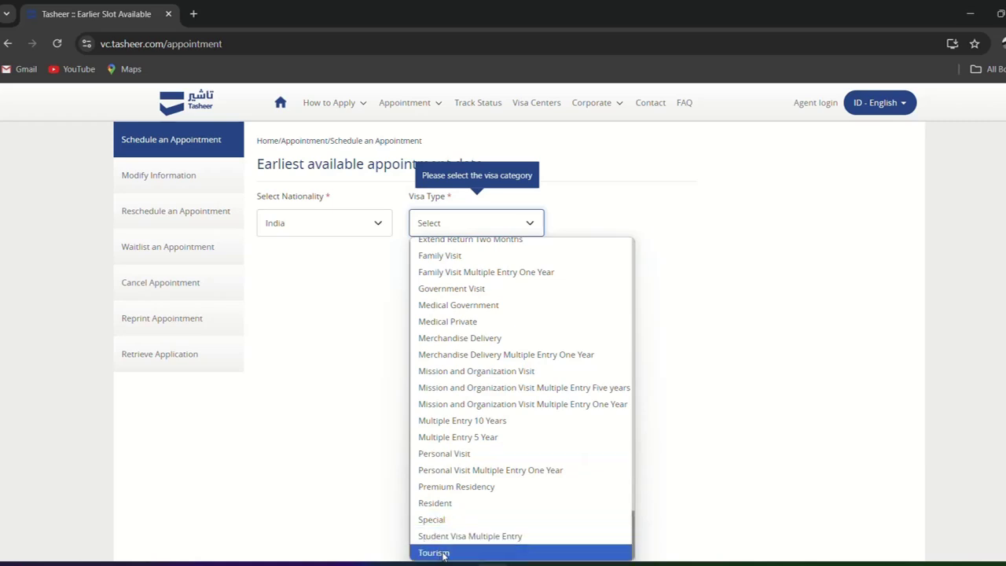
pyautogui.click(472, 503)
# - Set the Saudi mission to Delhi and complete the robot check to show the earliest appointment dates
pyautogui.click(629, 223)
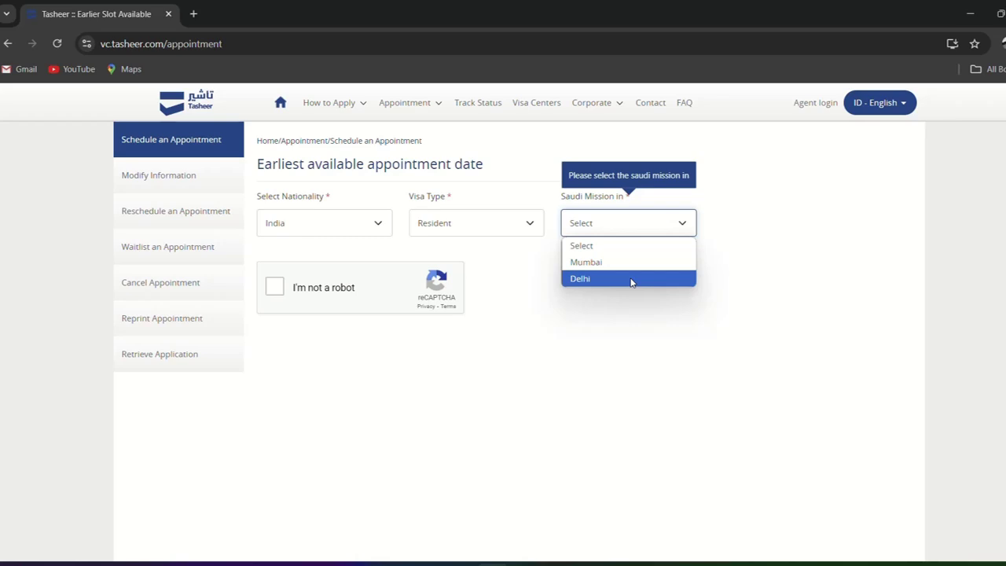
pyautogui.click(632, 281)
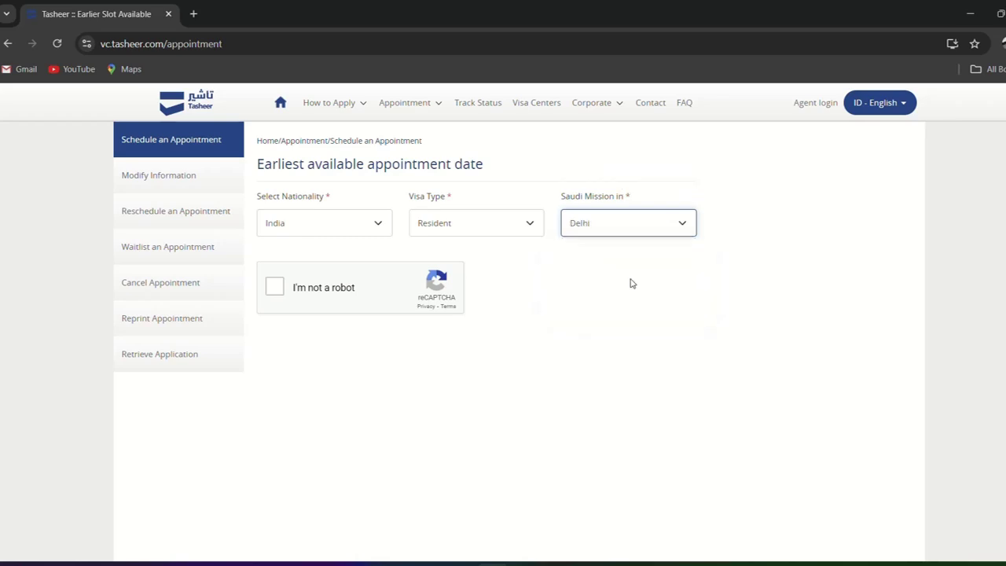
pyautogui.click(275, 287)
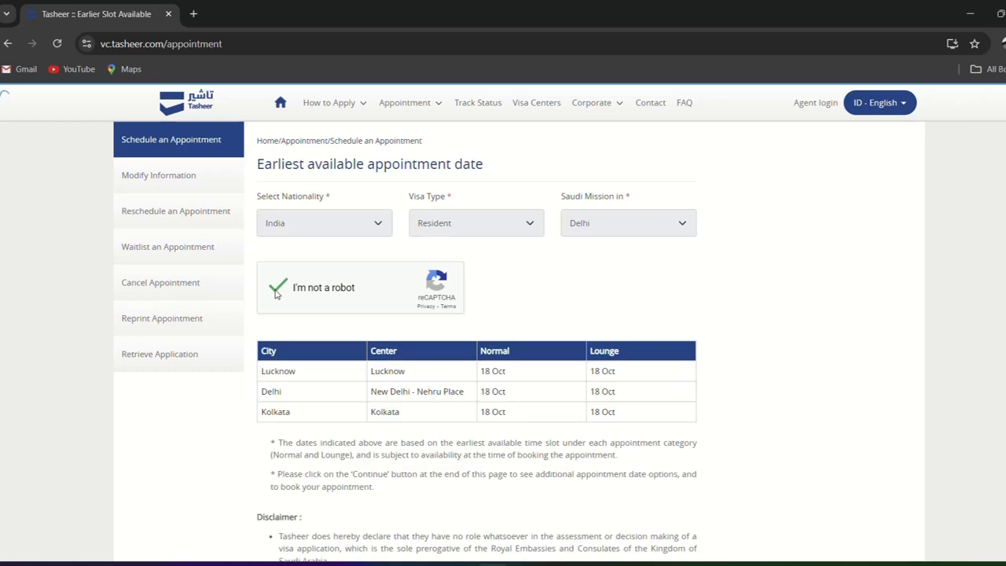
# - Give consent to the processing of personal data below the disclaimer and continue to the terms
pyautogui.scroll(-2, 359, 265)
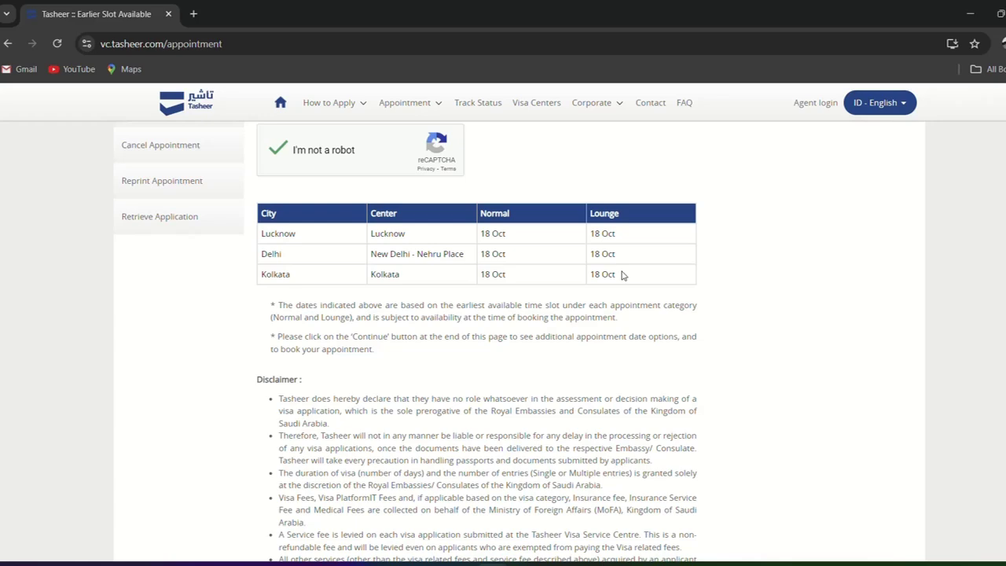
pyautogui.scroll(-10, 621, 275)
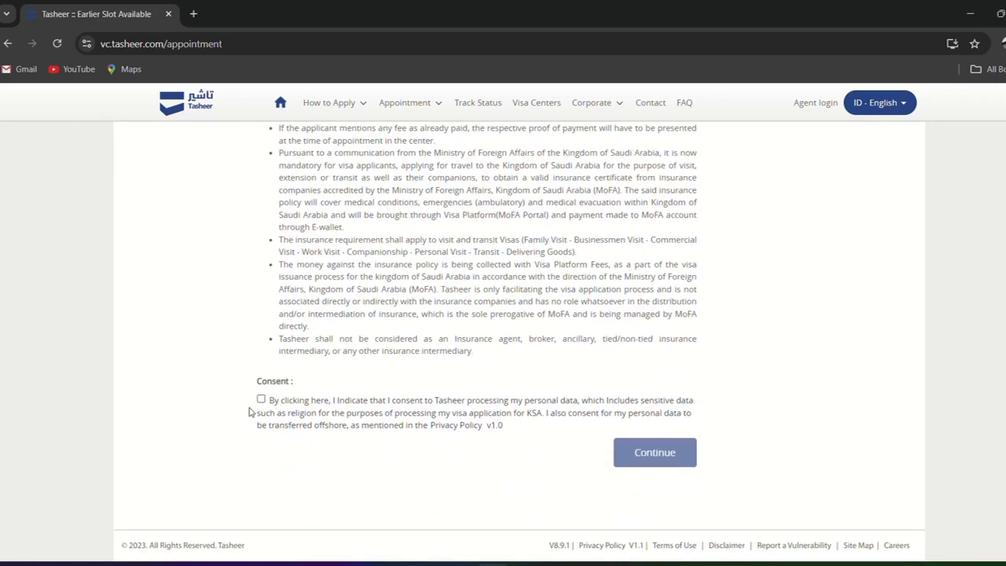
pyautogui.click(261, 400)
pyautogui.click(655, 453)
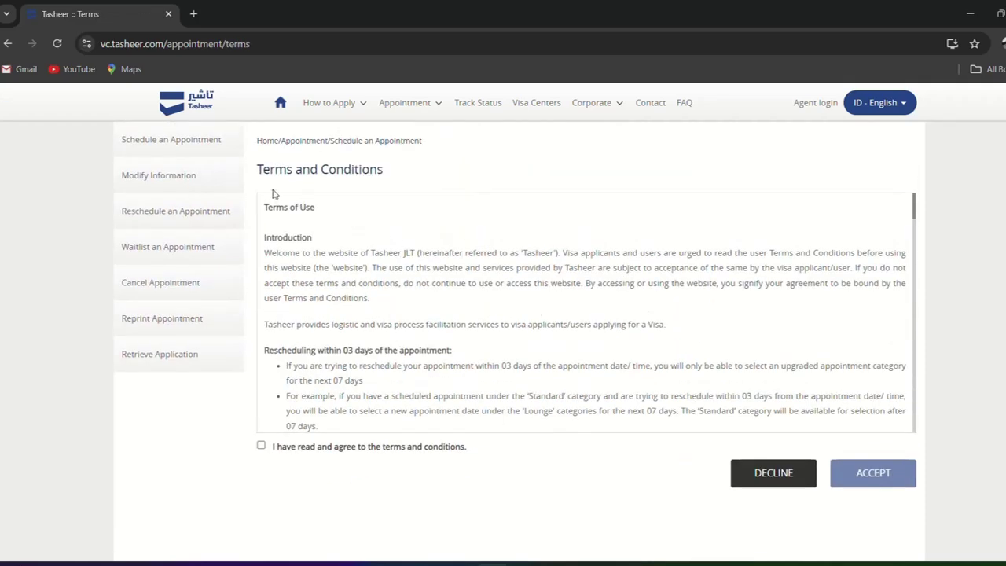
# - Read through the beginning of the Terms and Conditions, confirm agreement and accept them
pyautogui.scroll(-1, 378, 362)
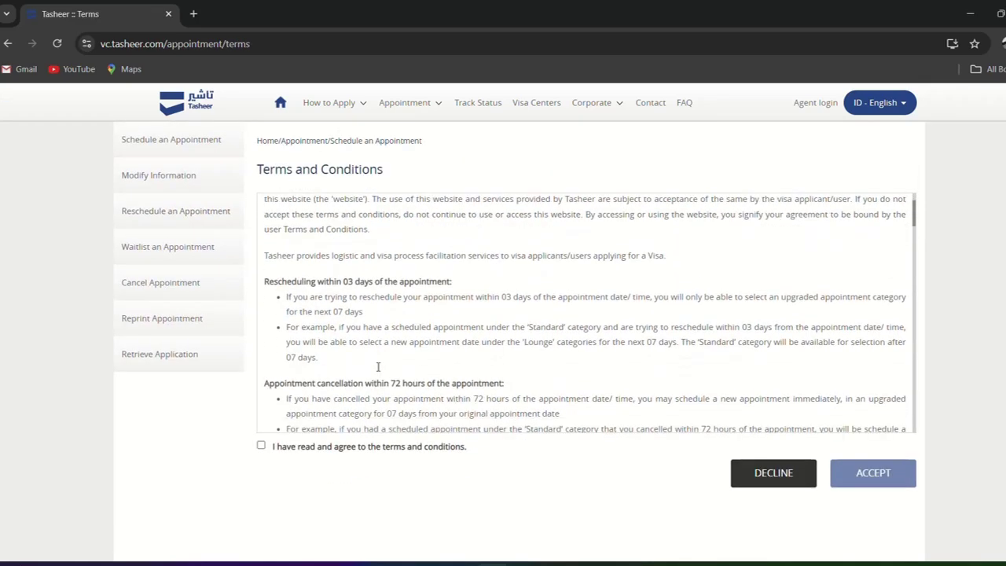
pyautogui.scroll(-1, 378, 366)
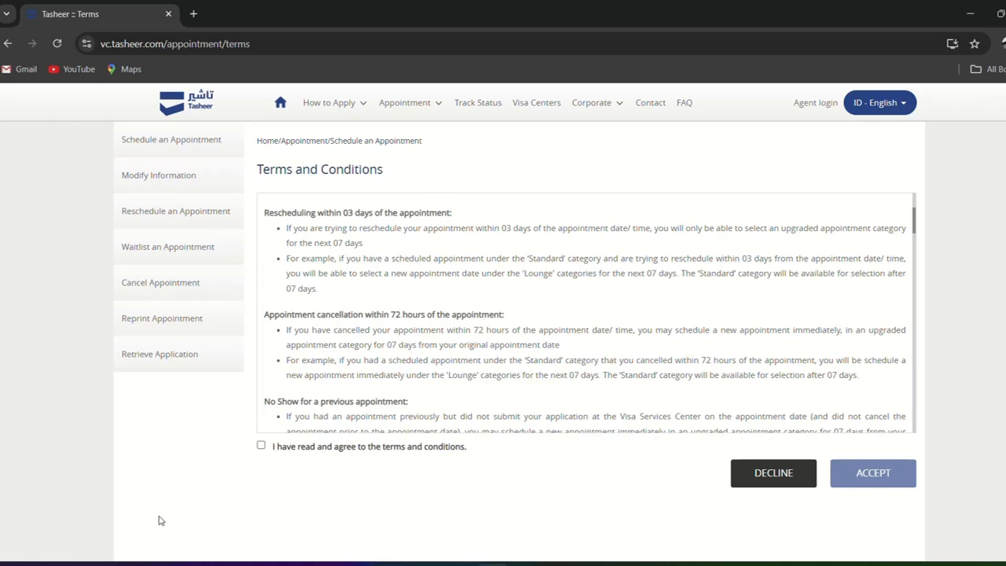
pyautogui.click(261, 447)
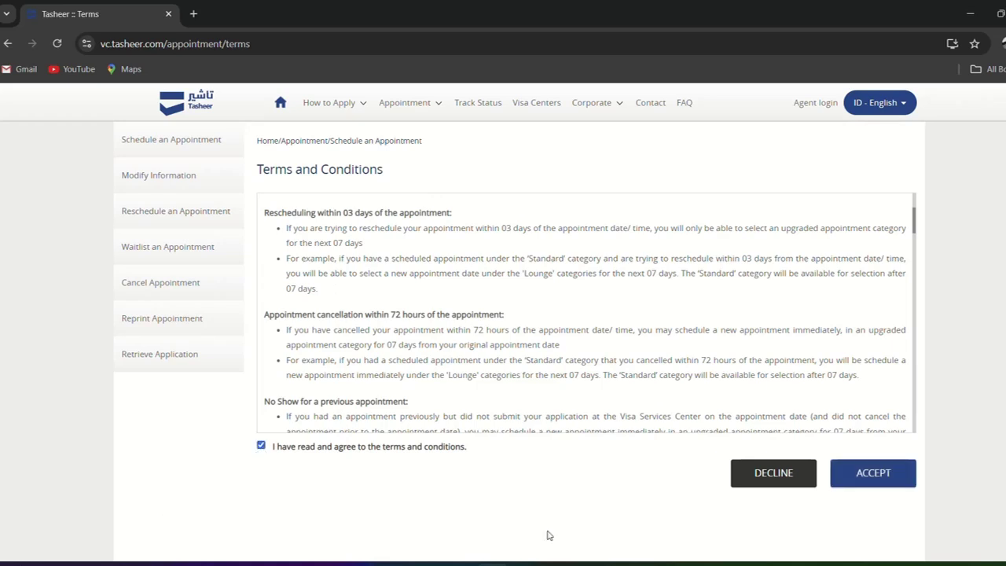
pyautogui.click(874, 474)
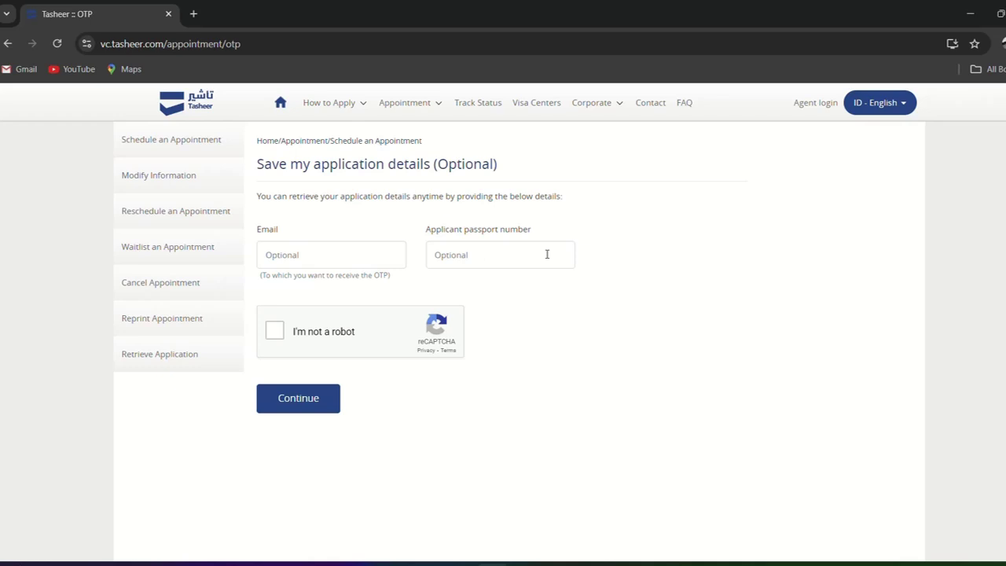
# - Enter the applicant's e-mail and passport number, pass the robot check, request the verification code and dismiss the notification
pyautogui.click(354, 256)
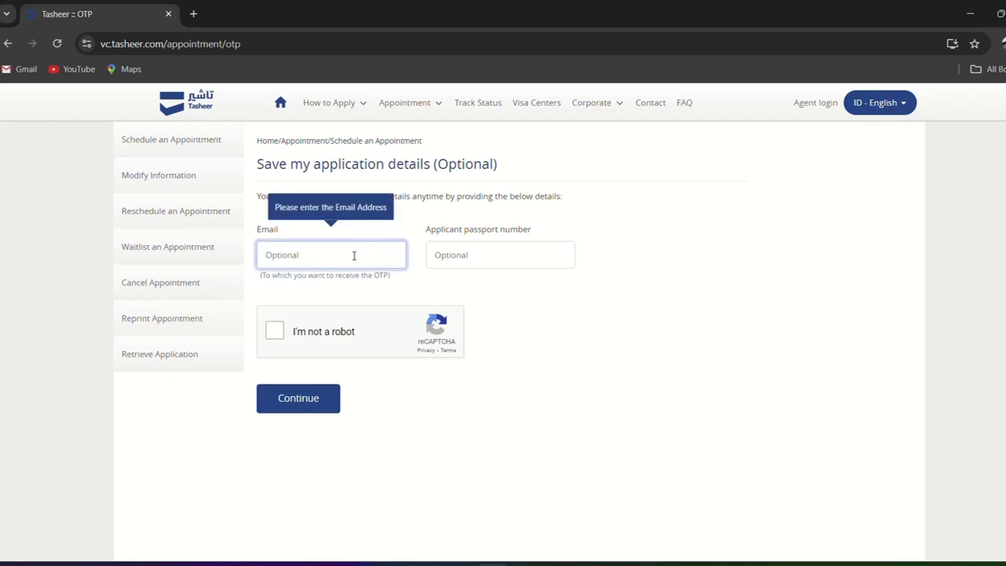
pyautogui.hotkey('ctrl', 'v')
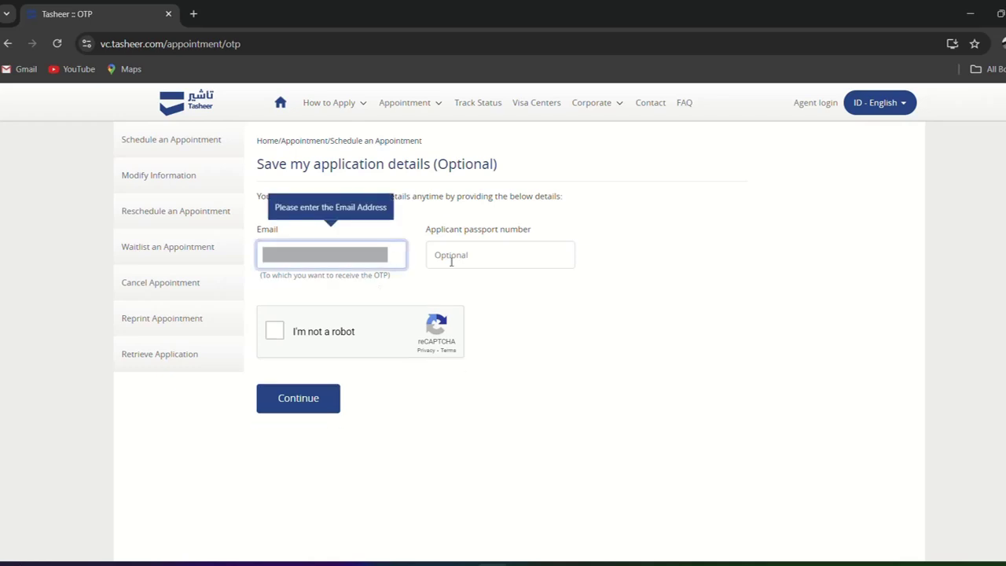
pyautogui.click(519, 252)
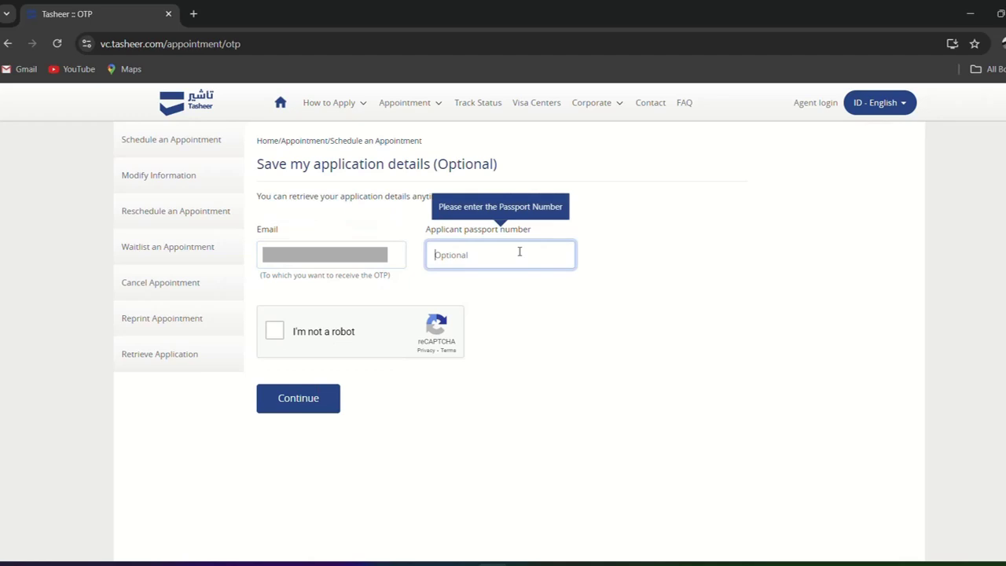
pyautogui.hotkey('ctrl', 'v')
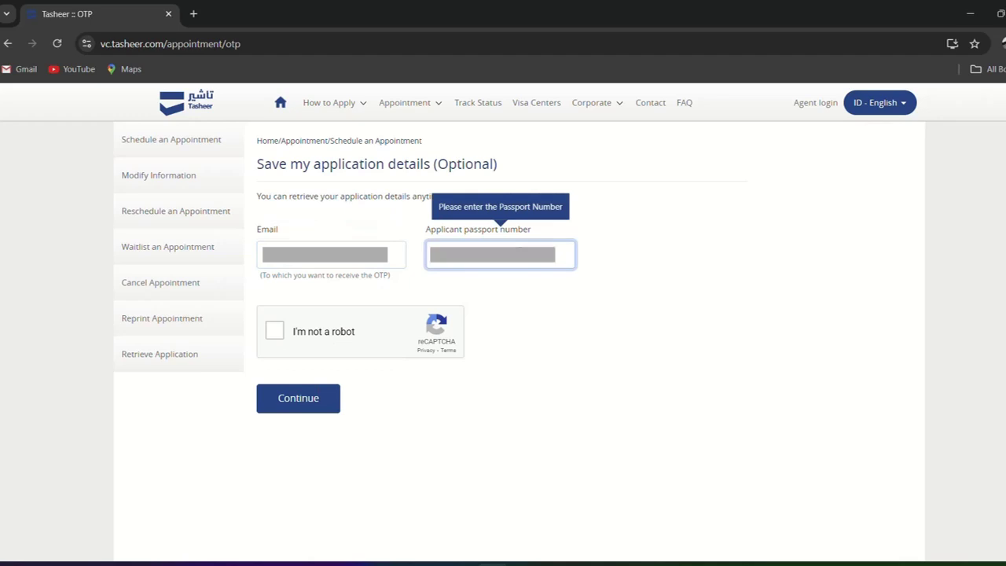
pyautogui.click(275, 332)
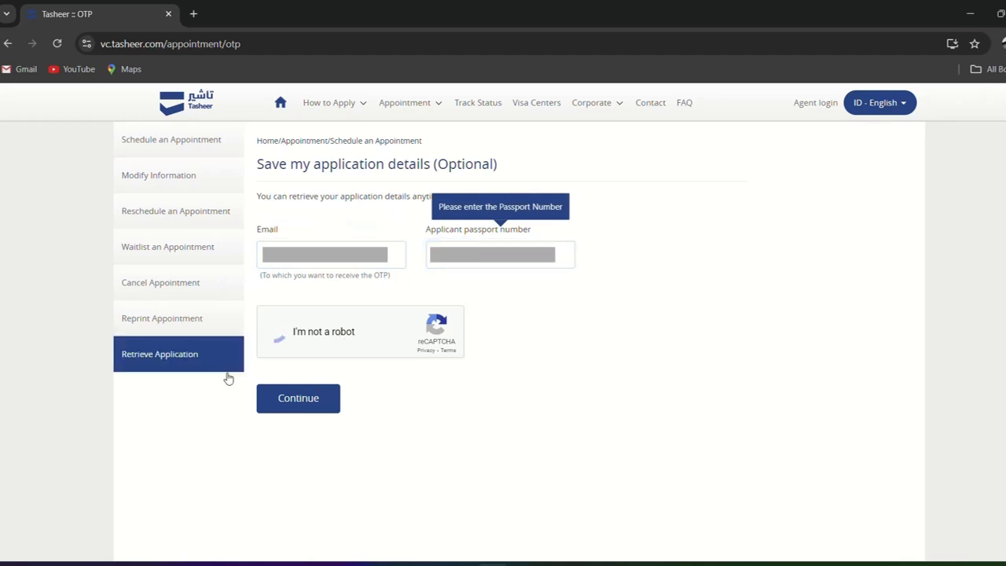
pyautogui.click(300, 405)
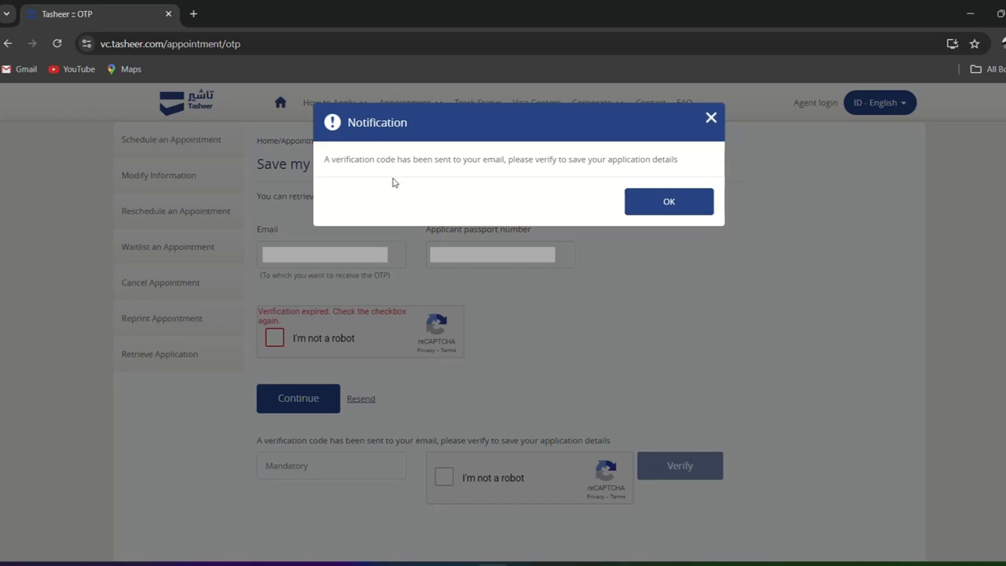
pyautogui.click(669, 202)
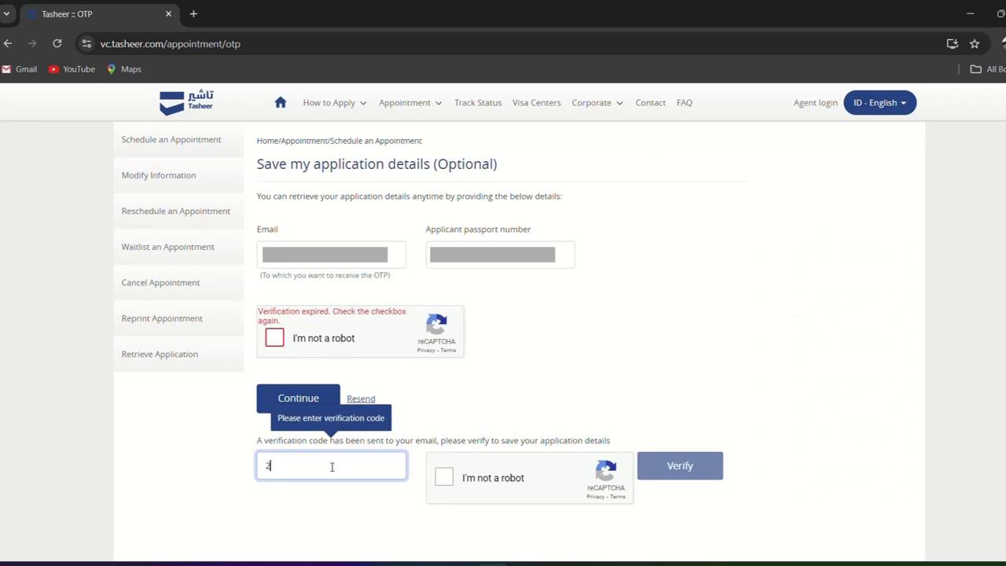
# - Enter the e-mailed verification code, complete both robot checks and verify the code
pyautogui.hotkey('ctrl', 'v')
pyautogui.click(441, 478)
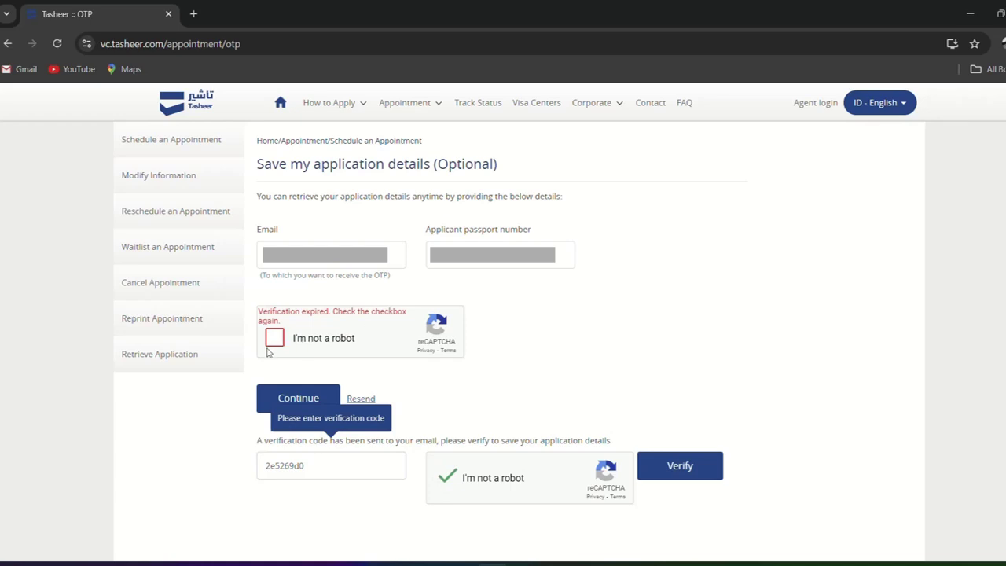
pyautogui.click(275, 343)
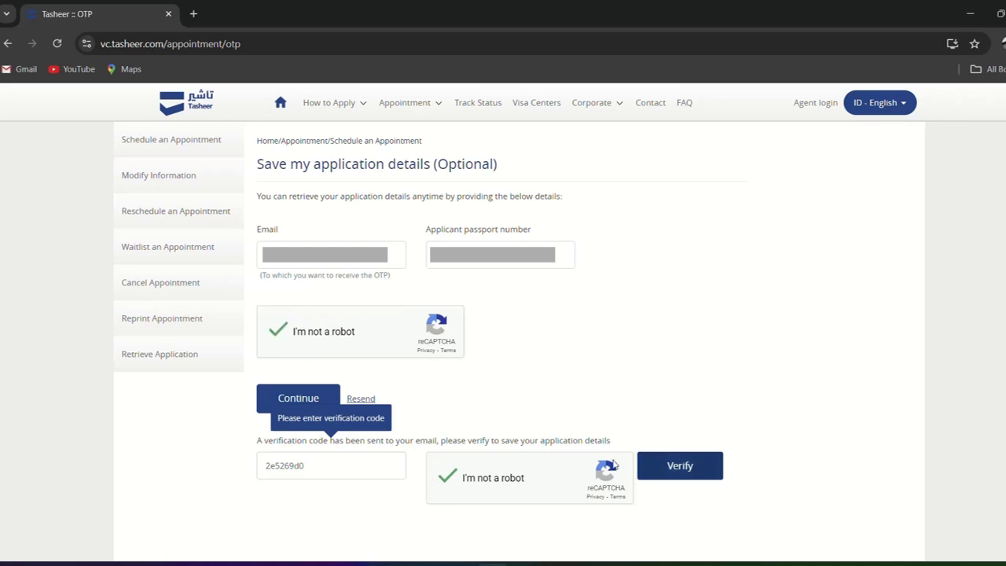
pyautogui.click(692, 468)
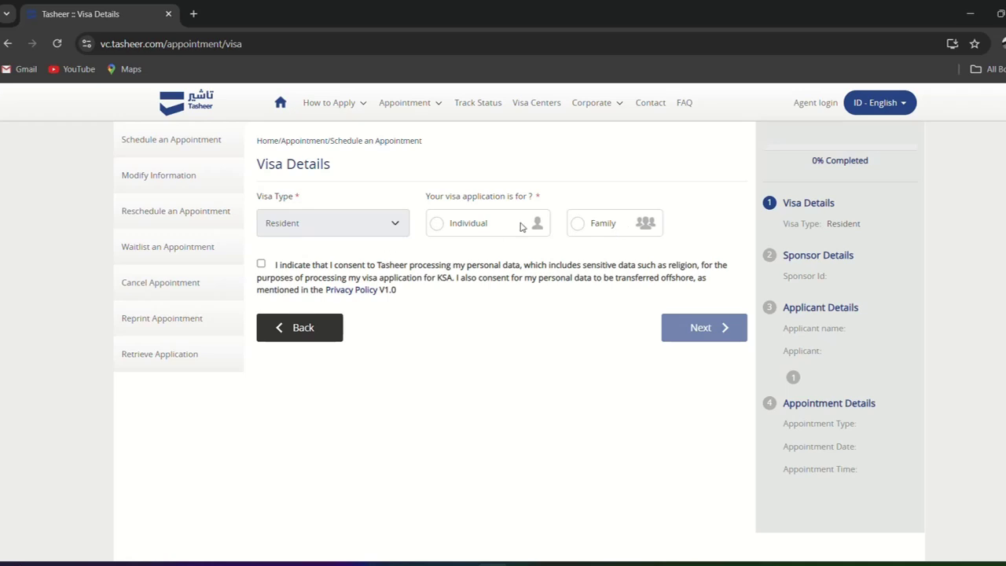
# - Set the visa application to Individual, consent to personal data processing and continue to the sponsor details
pyautogui.click(437, 225)
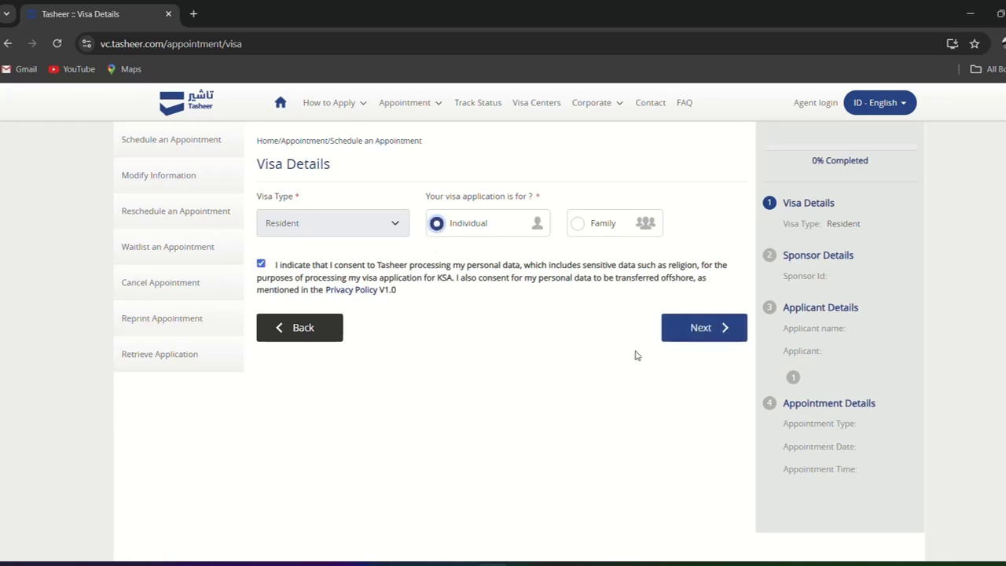
pyautogui.click(698, 332)
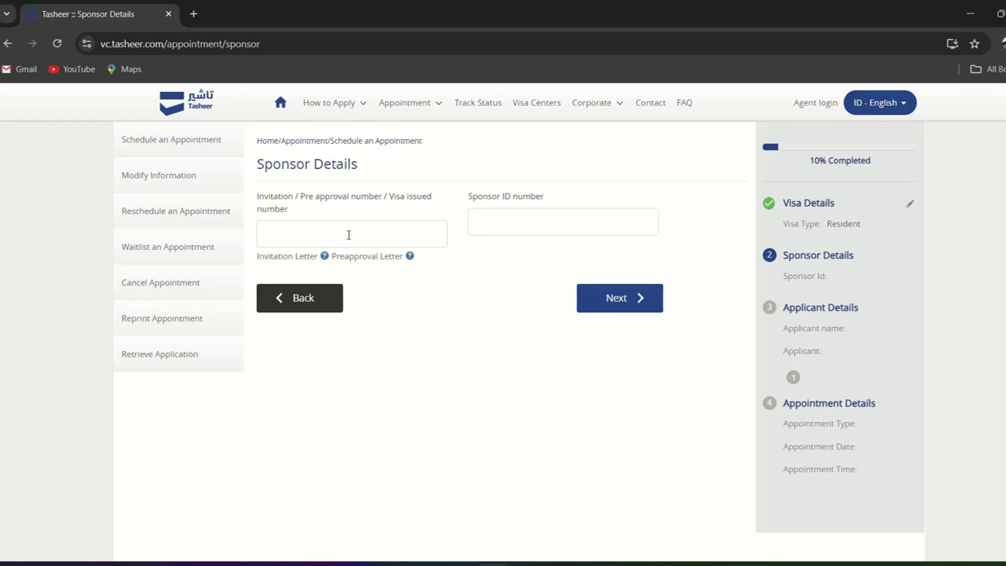
# - Fill in the invitation or visa issued number and the sponsor ID number in the sponsor details
pyautogui.click(292, 233)
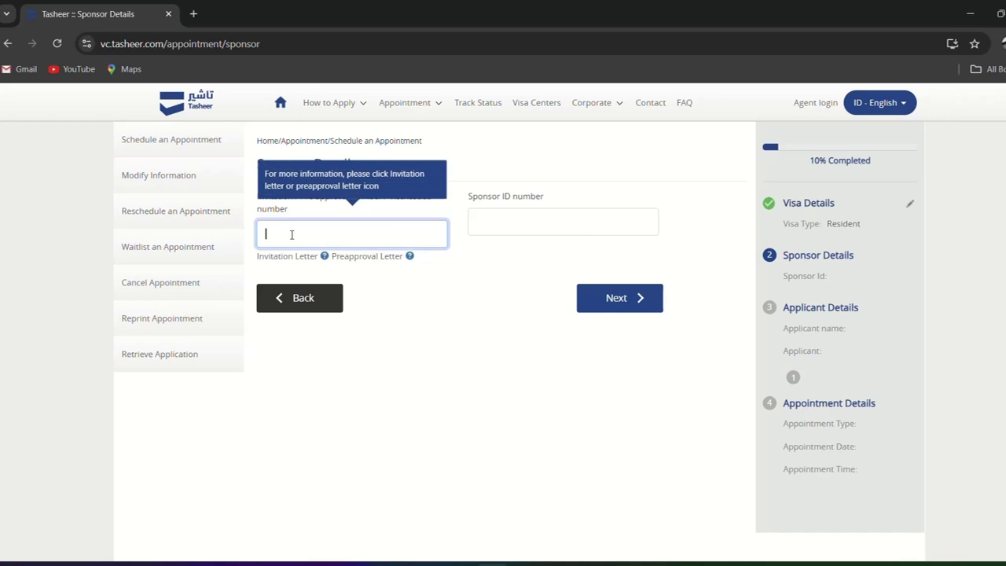
pyautogui.hotkey('ctrl', 'v')
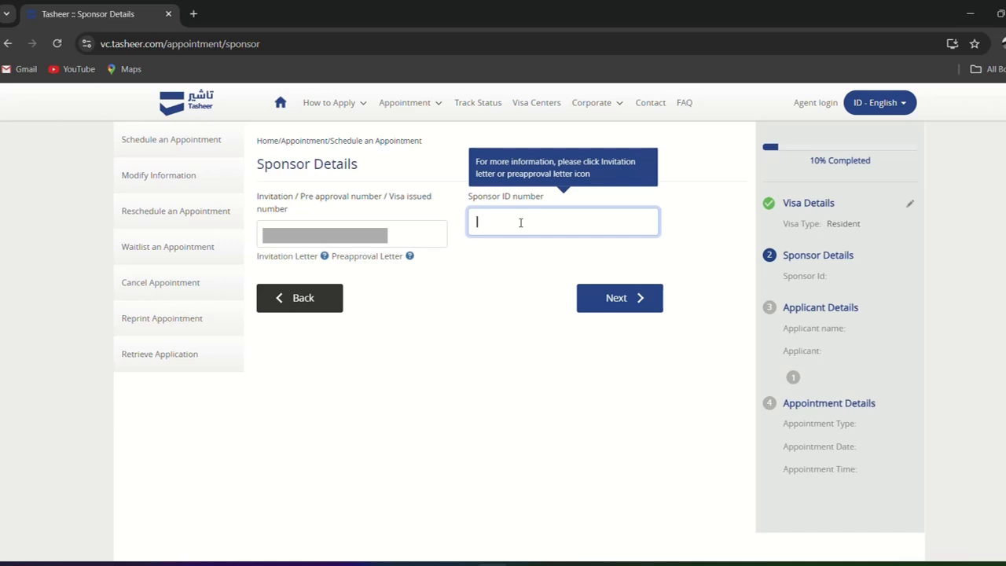
pyautogui.hotkey('ctrl', 'v')
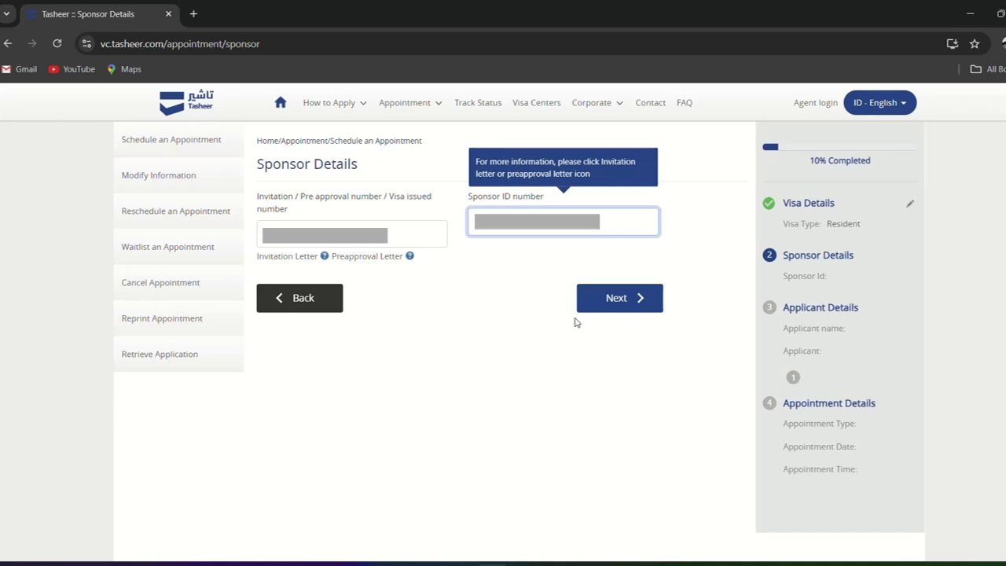
# - Continue to the applicant details and fill in the applicant's first name and last/family name, leaving the optional name fields blank
pyautogui.click(629, 305)
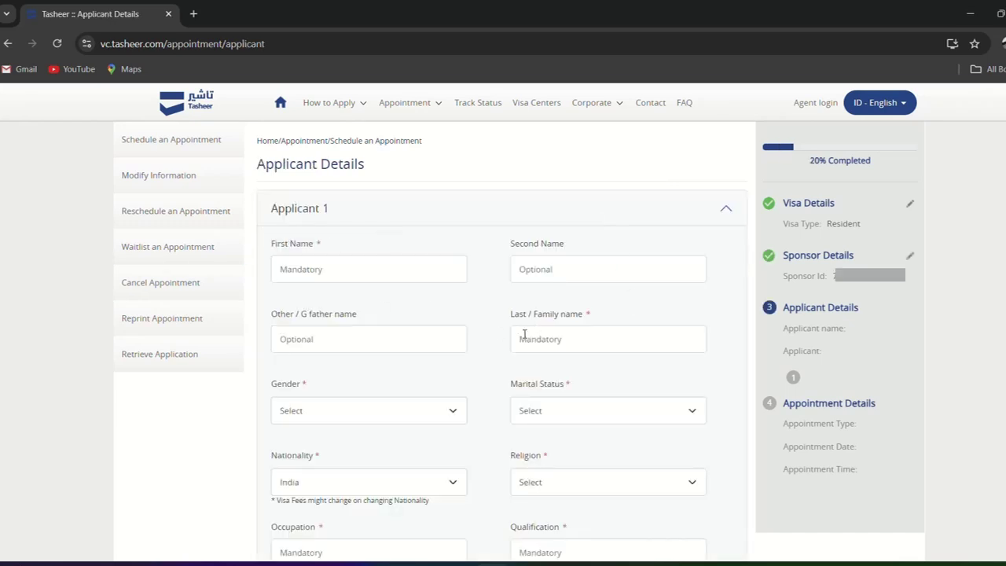
pyautogui.click(353, 267)
pyautogui.hotkey('ctrl', 'v')
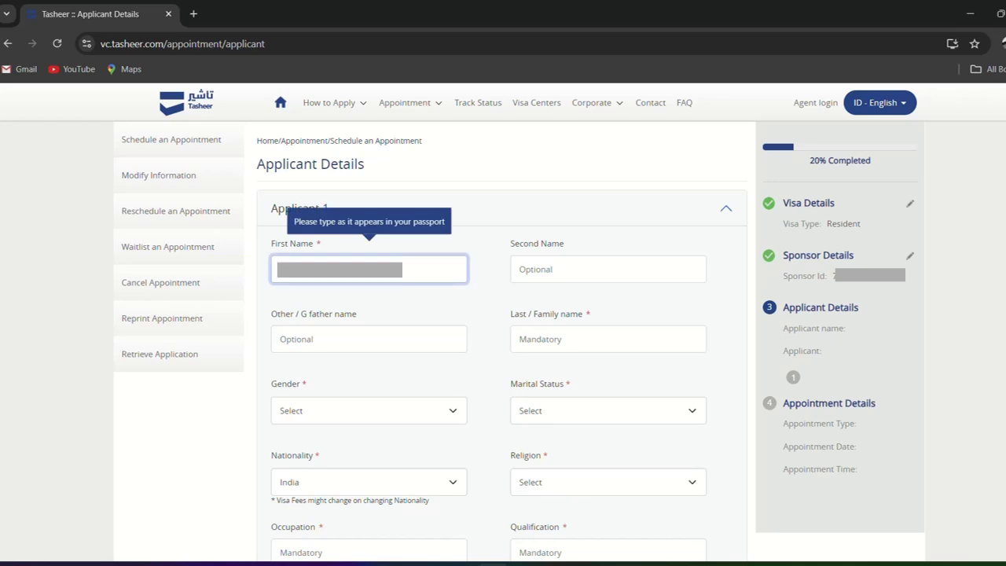
pyautogui.click(534, 271)
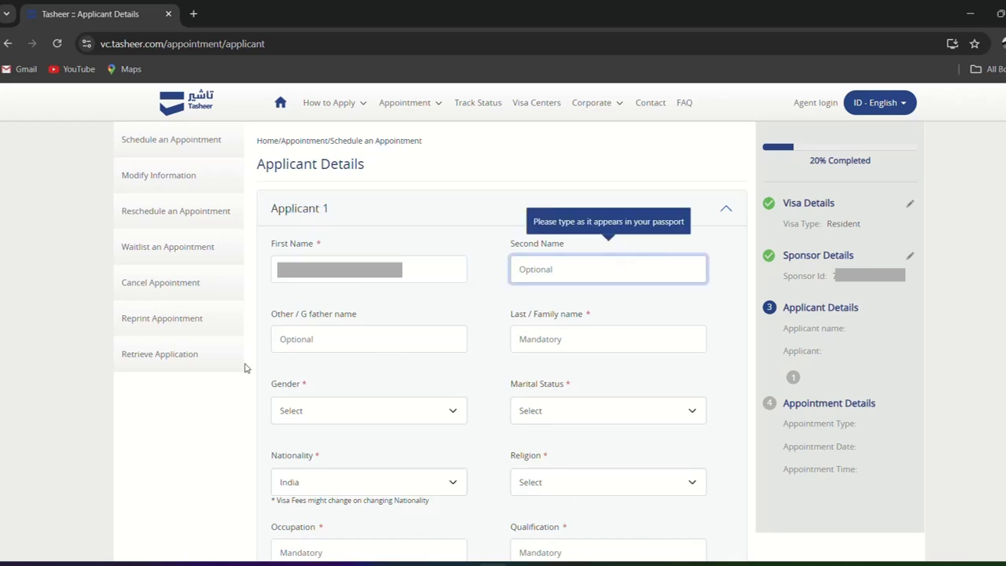
pyautogui.click(330, 338)
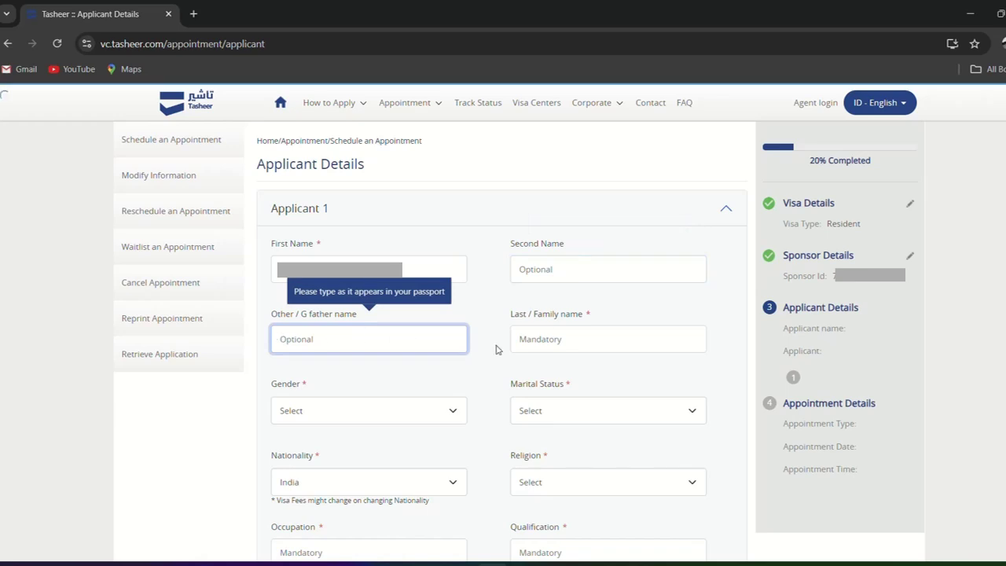
pyautogui.click(584, 339)
pyautogui.hotkey('ctrl', 'v')
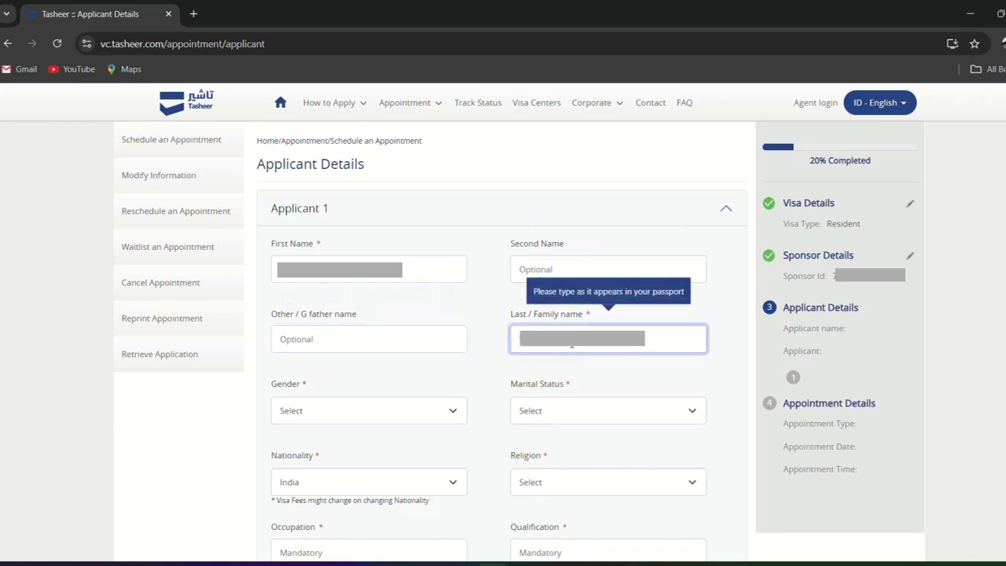
# - Set the applicant's gender to Female, marital status to Married, nationality to India and religion to Islam
pyautogui.click(366, 412)
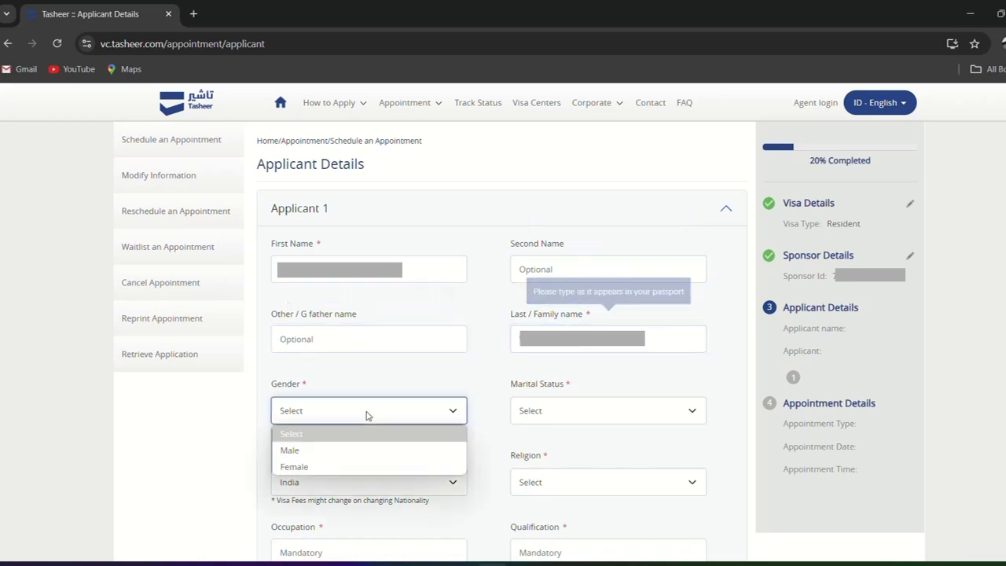
pyautogui.click(326, 472)
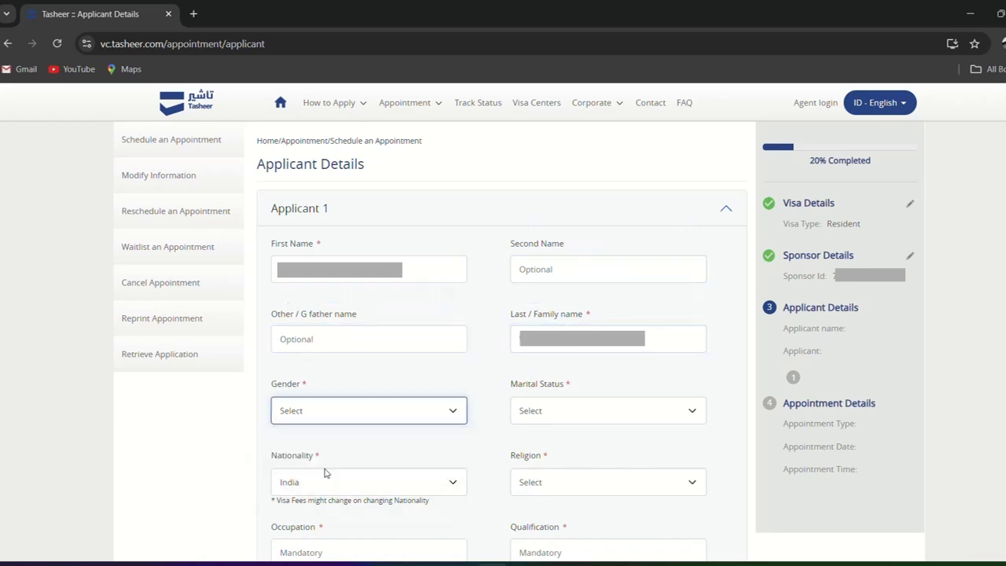
pyautogui.click(643, 412)
pyautogui.click(566, 468)
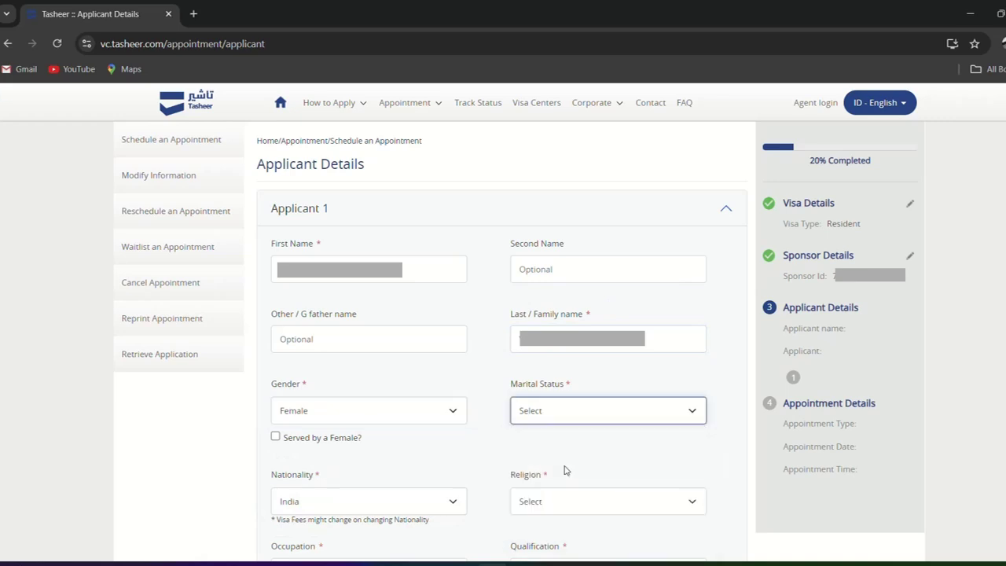
pyautogui.click(381, 509)
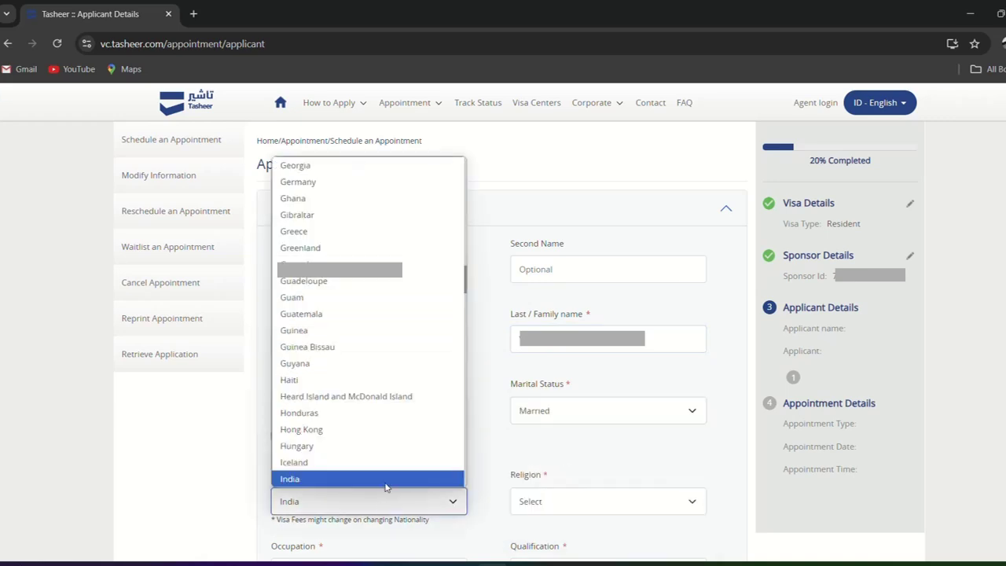
pyautogui.click(387, 481)
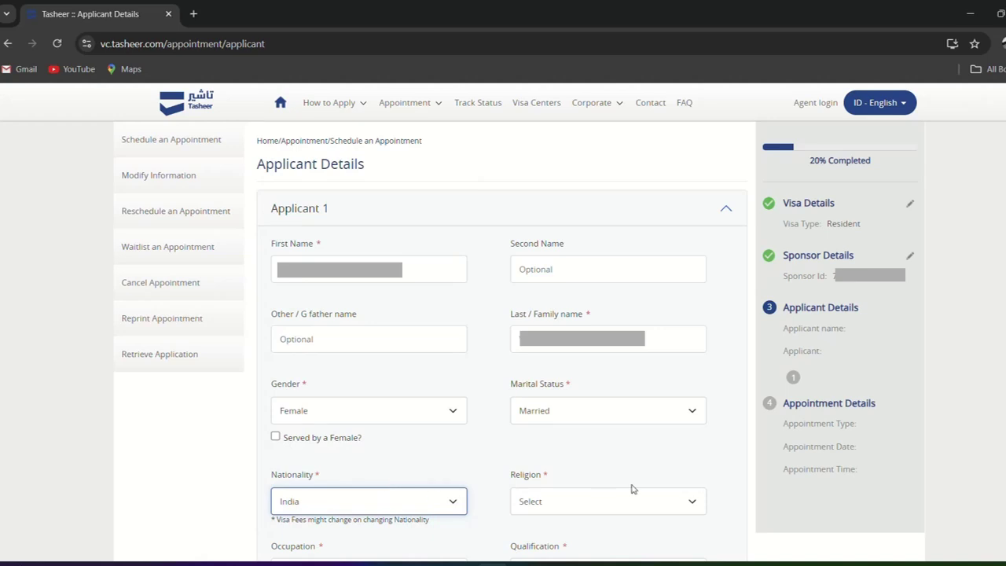
pyautogui.click(604, 502)
pyautogui.click(576, 451)
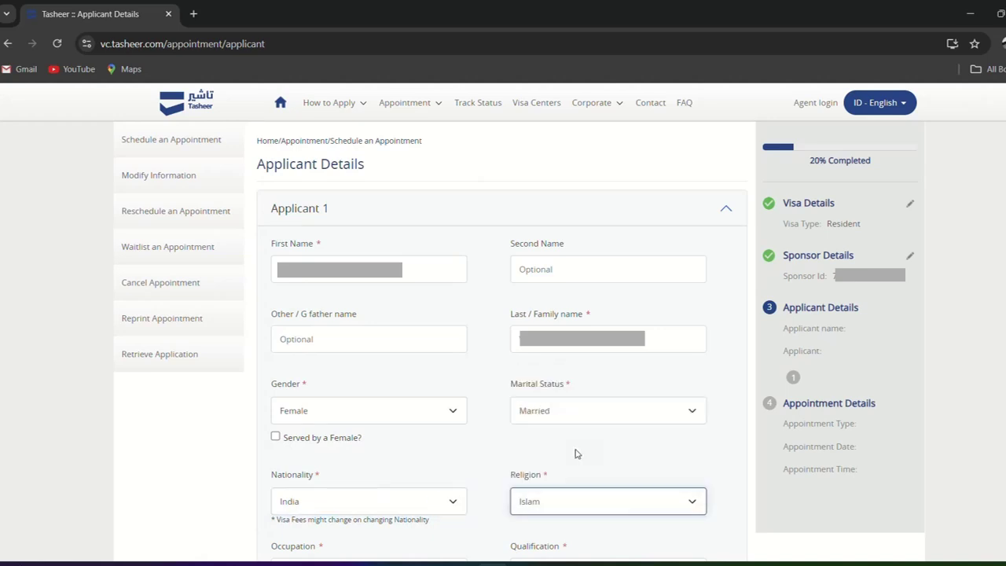
# - Enter IT SUPPORT TECHNICIAN as occupation and ENGINEER as qualification, and fill in the applicant's contact number
pyautogui.scroll(-4, 518, 478)
pyautogui.click(276, 223)
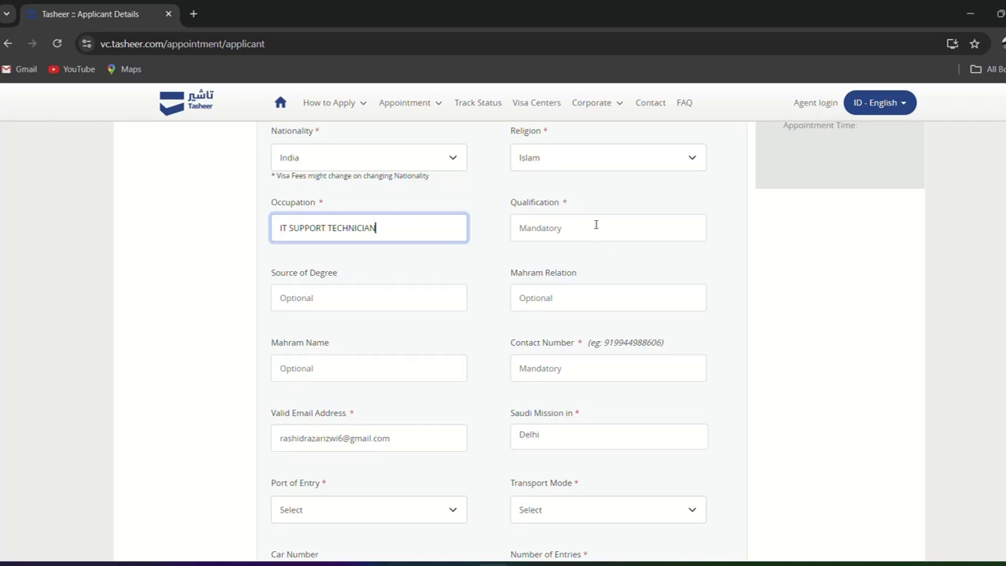
pyautogui.click(564, 228)
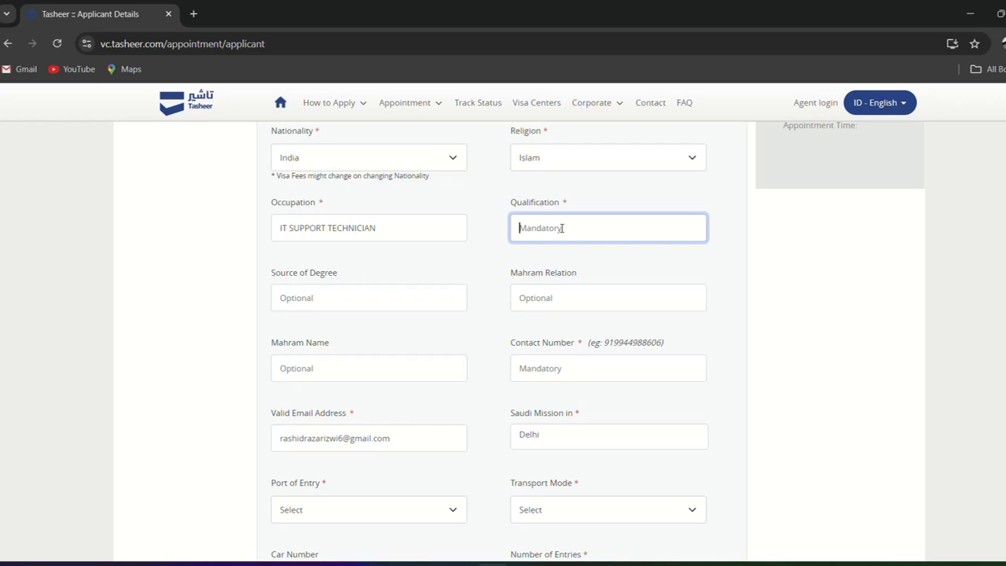
pyautogui.write('ENGINEER')
pyautogui.click(270, 299)
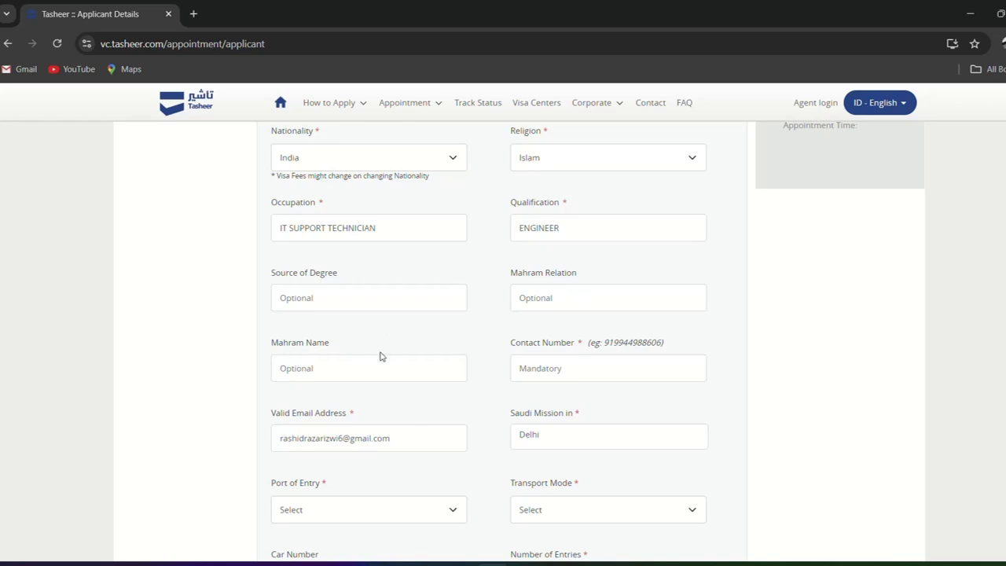
pyautogui.click(557, 369)
pyautogui.write('91')
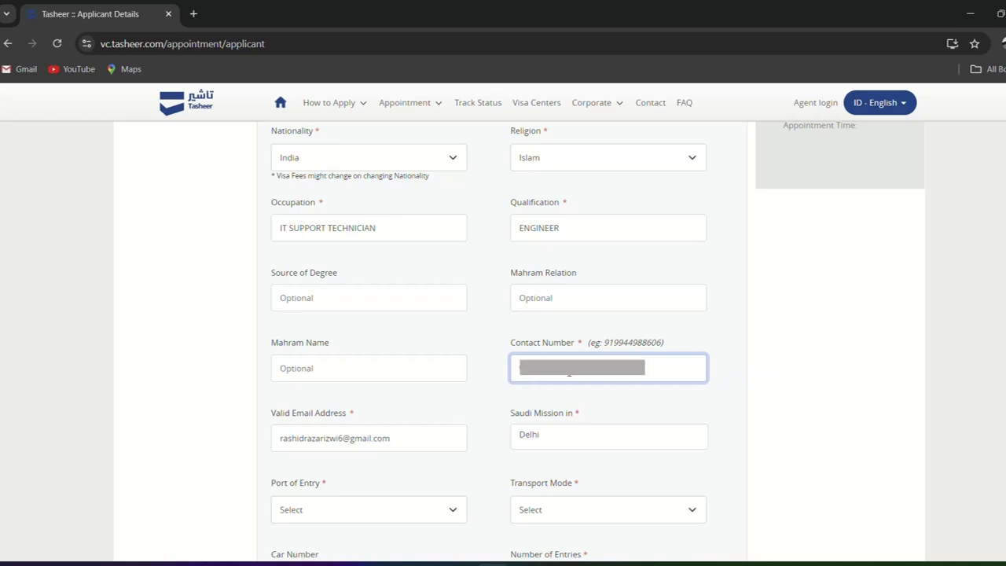
# - Set the port of entry to Riyadh, transport mode to By Air and number of entries to Single Entry – 90 days
pyautogui.scroll(-4, 316, 238)
pyautogui.click(317, 239)
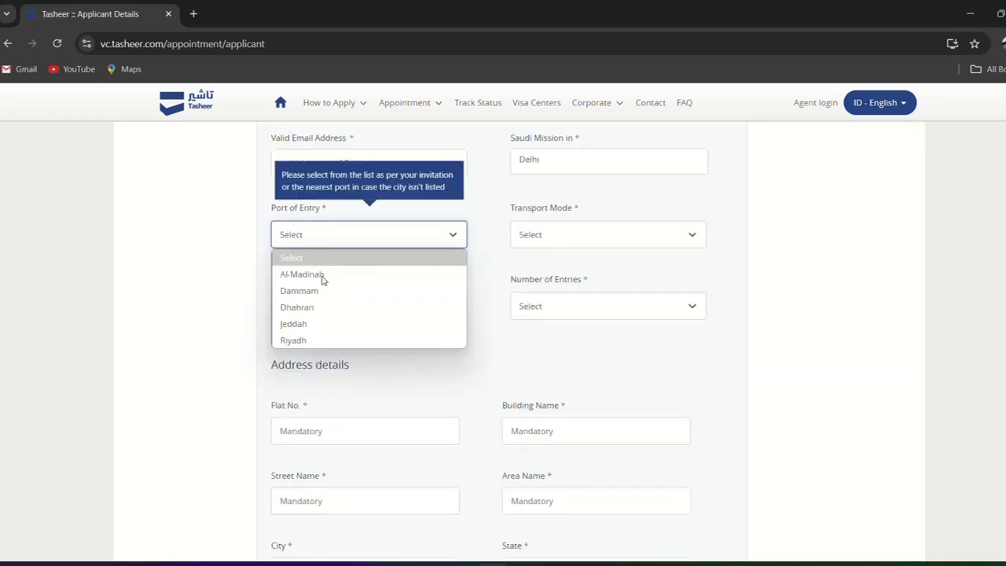
pyautogui.click(340, 342)
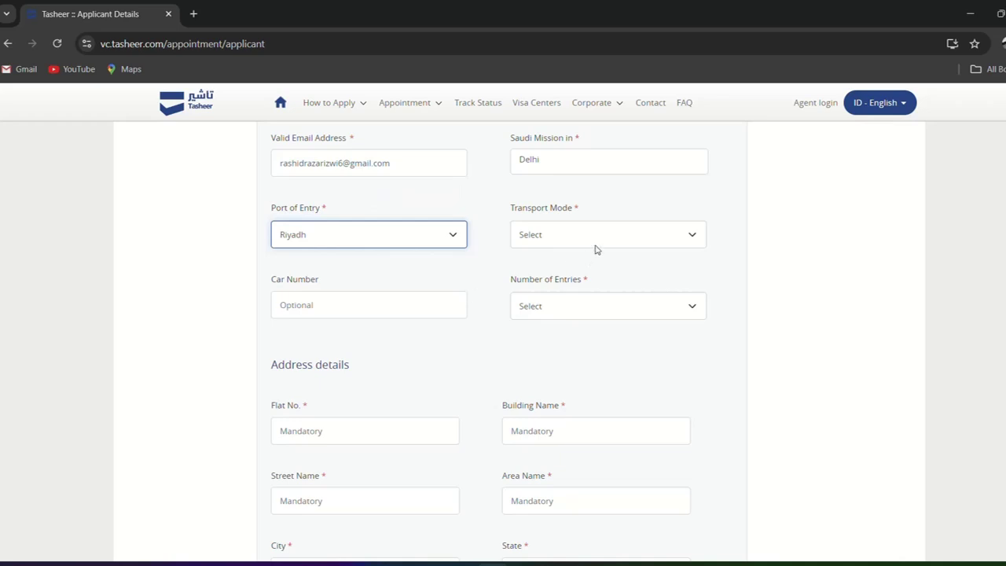
pyautogui.click(658, 233)
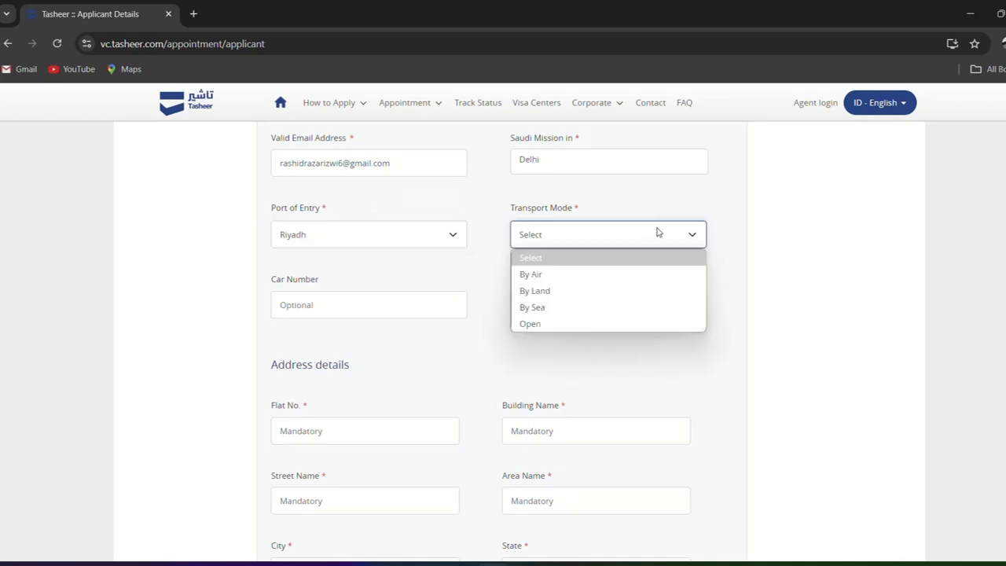
pyautogui.click(572, 279)
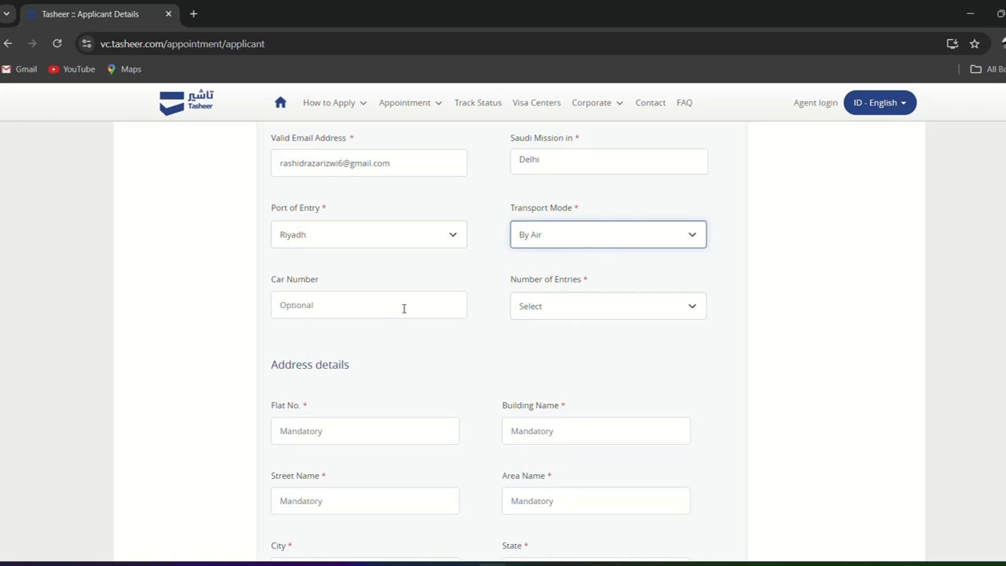
pyautogui.click(627, 307)
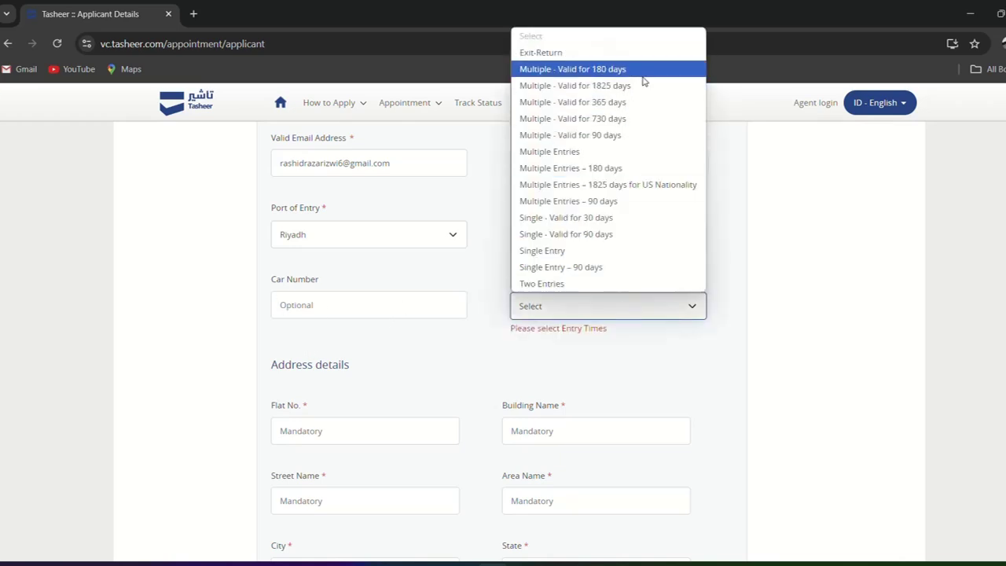
pyautogui.click(585, 269)
# - Fill in the applicant's full address details, including flat, building, street, area, city, state and postal code
pyautogui.scroll(-3, 452, 385)
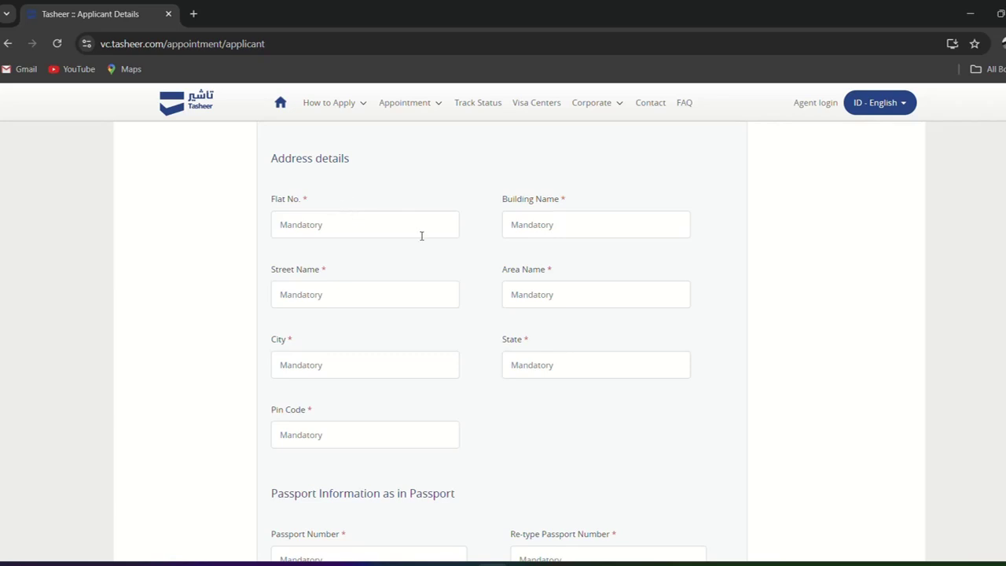
pyautogui.click(375, 227)
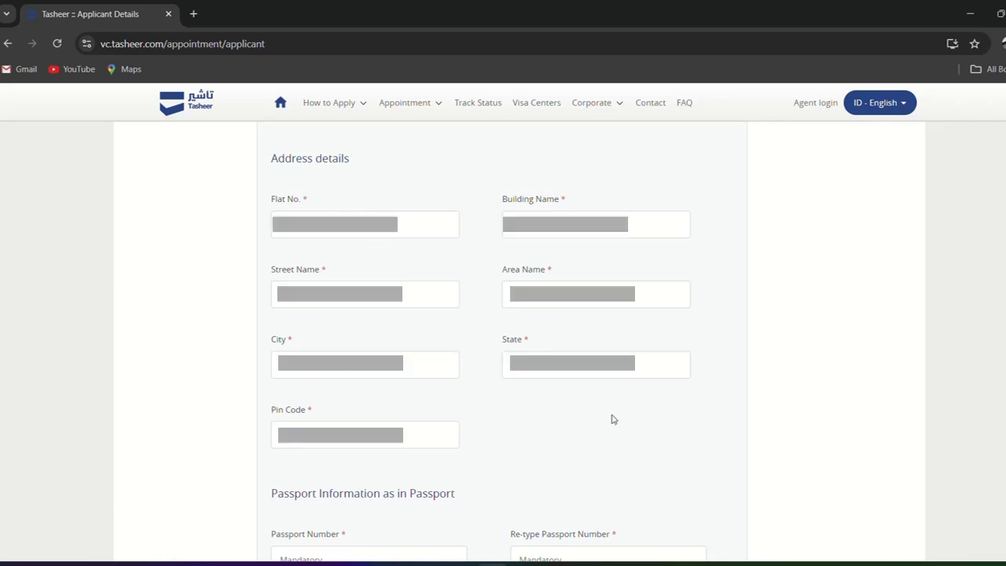
# - Enter the passport number in both passport number fields, set the passport type to Normal and fill in the place of issue
pyautogui.scroll(-4, 614, 420)
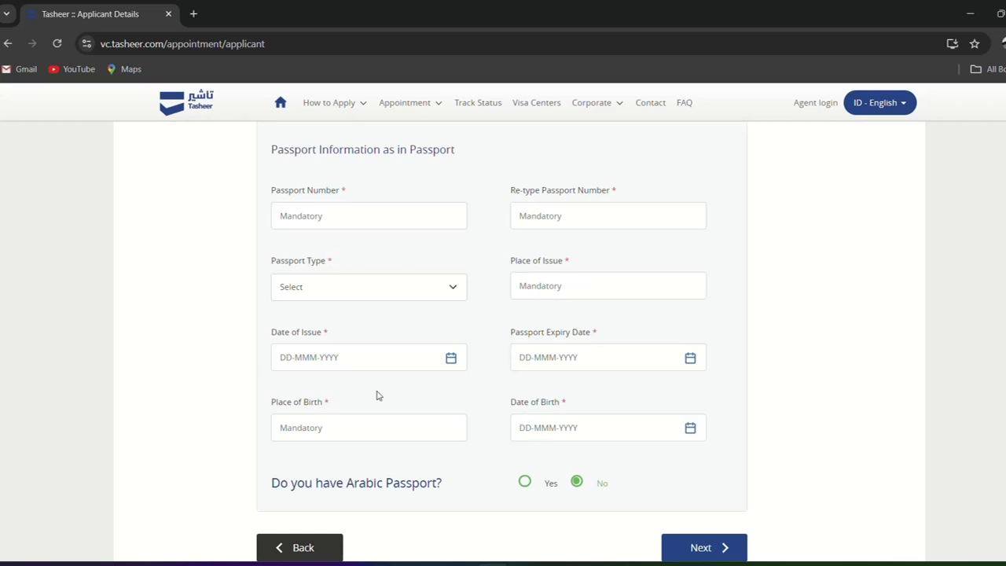
pyautogui.click(386, 215)
pyautogui.hotkey('ctrl', 'v')
pyautogui.press('Tab')
pyautogui.hotkey('ctrl', 'v')
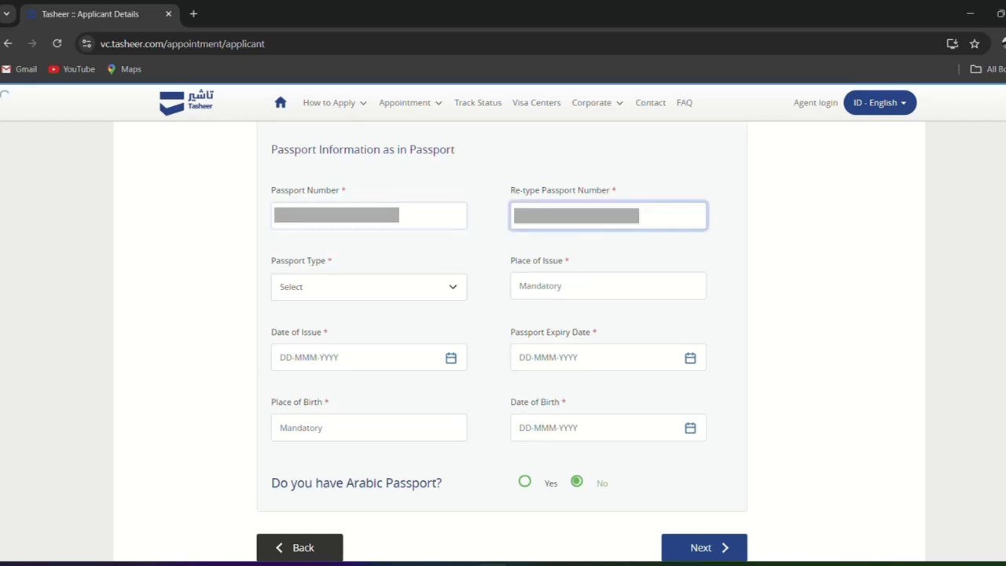
pyautogui.click(404, 288)
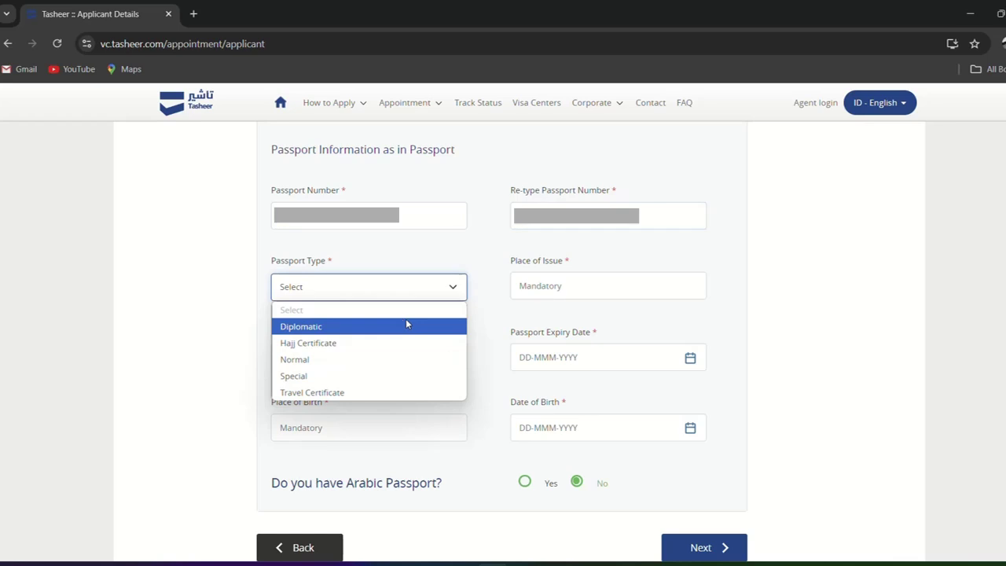
pyautogui.click(350, 360)
pyautogui.click(528, 287)
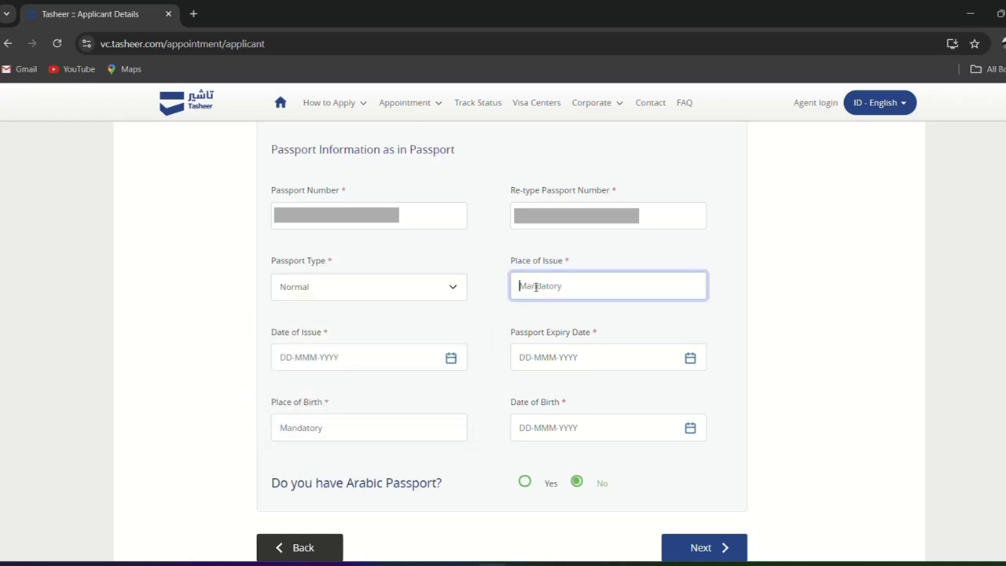
pyautogui.hotkey('ctrl', 'v')
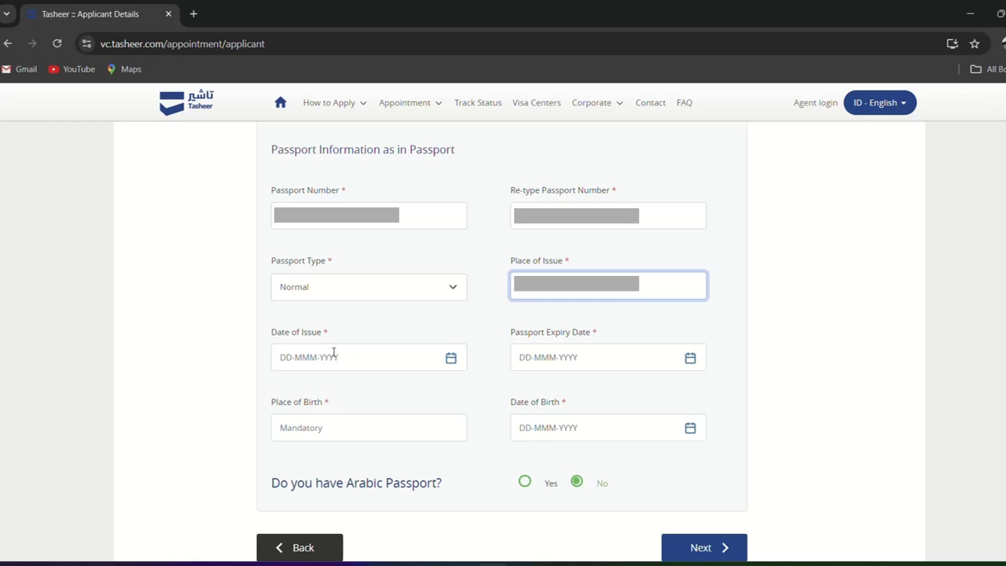
# - Set the passport's date of issue and expiry date
pyautogui.click(452, 363)
pyautogui.hotkey('ctrl', 'v')
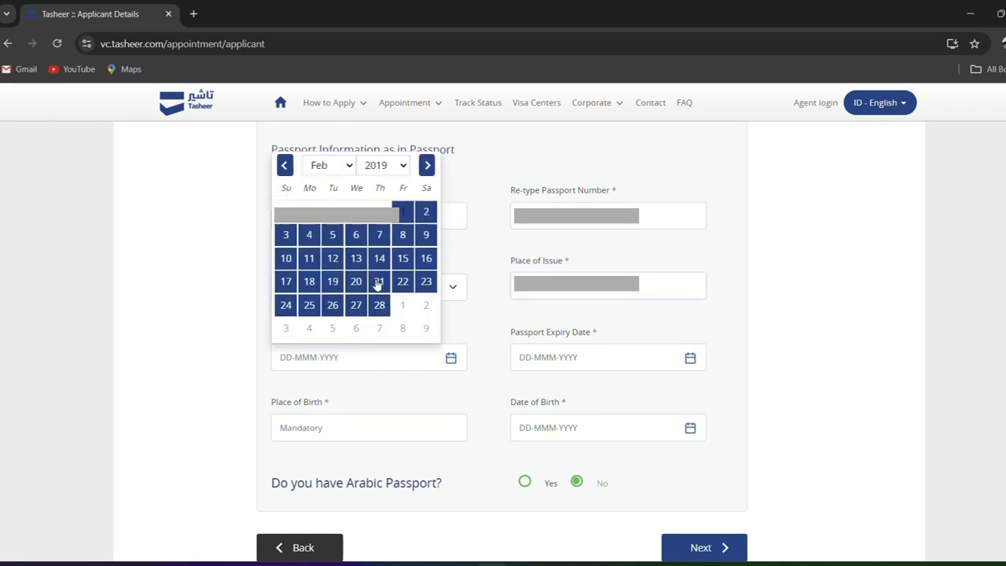
pyautogui.click(378, 280)
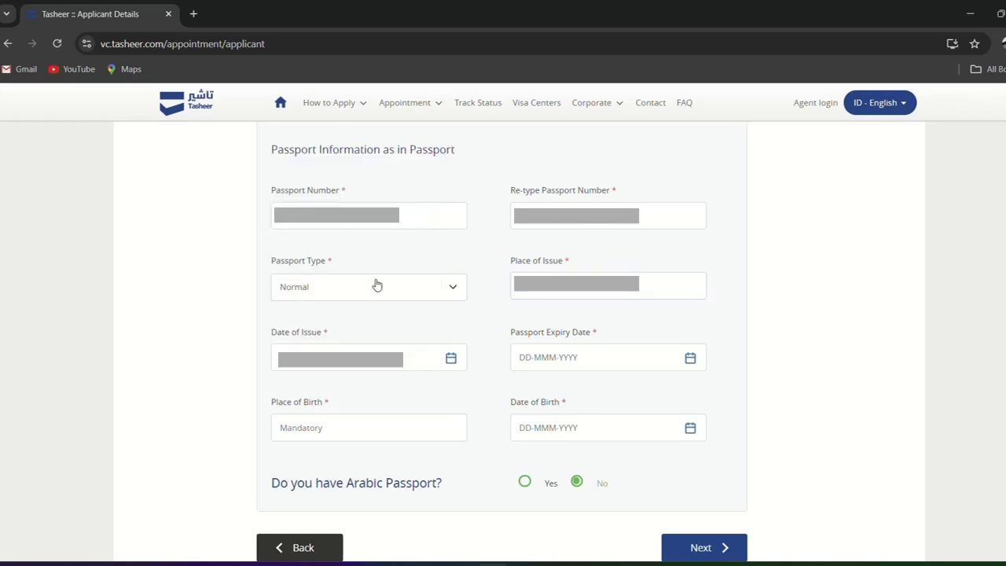
pyautogui.click(691, 359)
pyautogui.hotkey('ctrl', 'v')
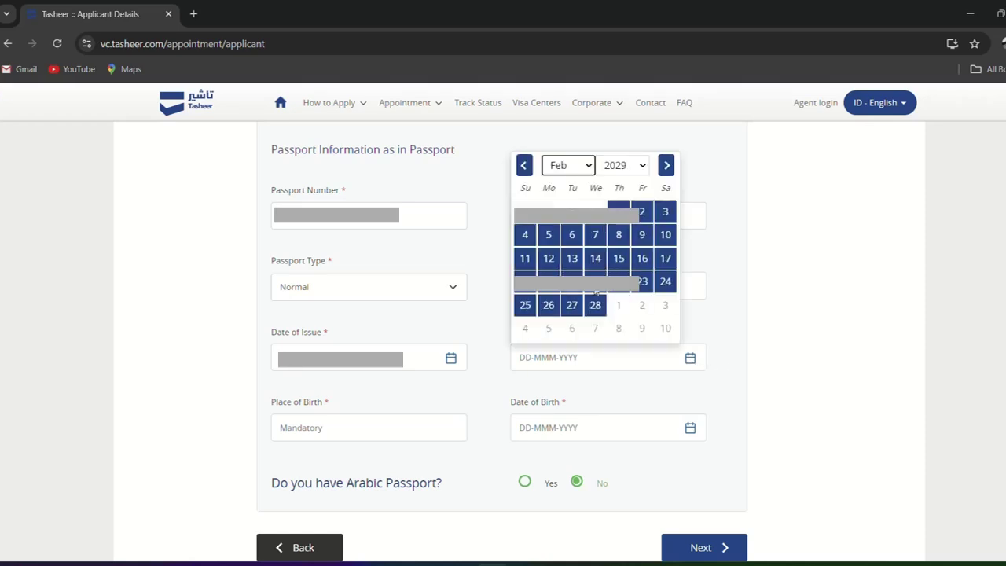
# - Fill in the applicant's place of birth and date of birth, and continue to the appointment booking
pyautogui.click(322, 429)
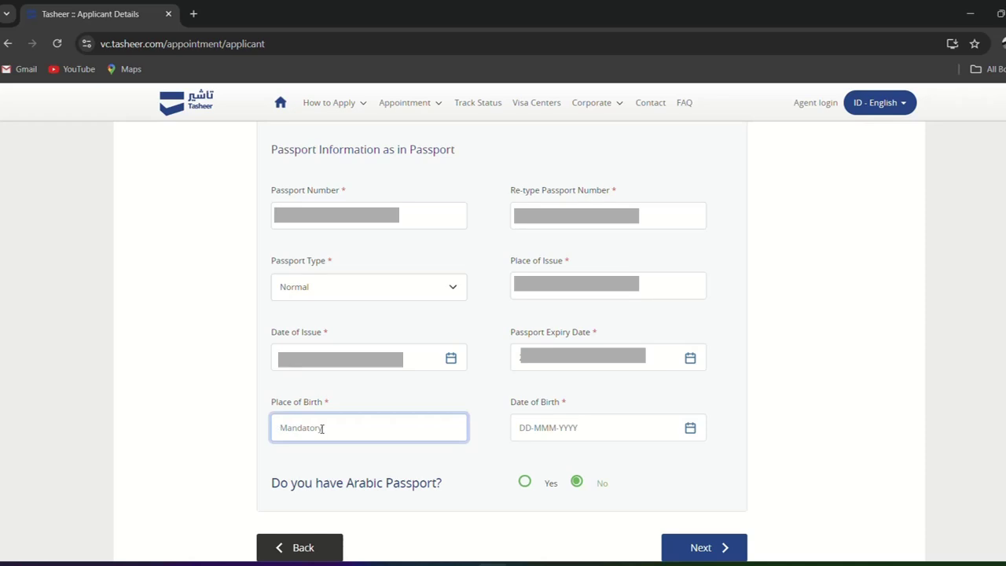
pyautogui.hotkey('ctrl', 'v')
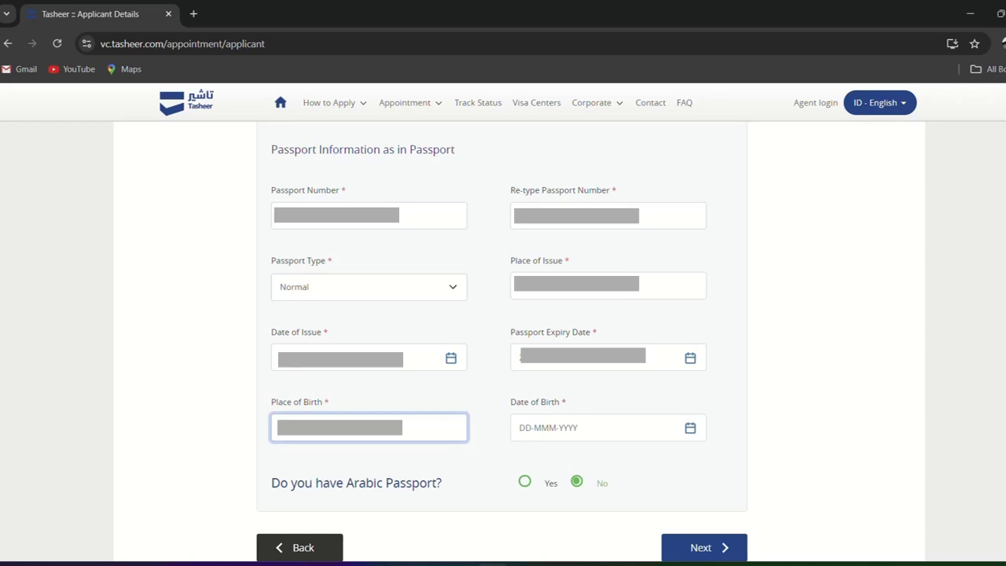
pyautogui.click(690, 429)
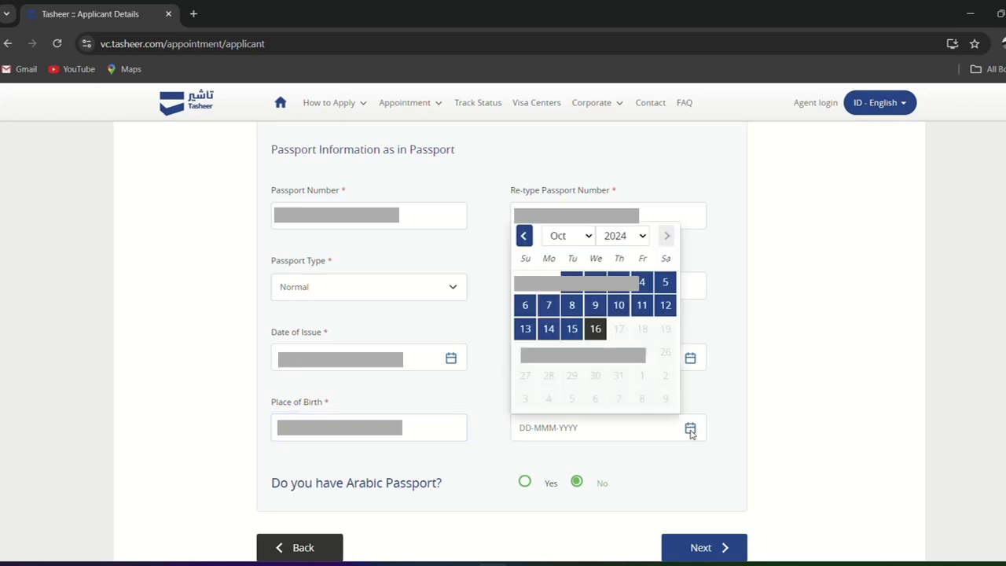
pyautogui.click(548, 377)
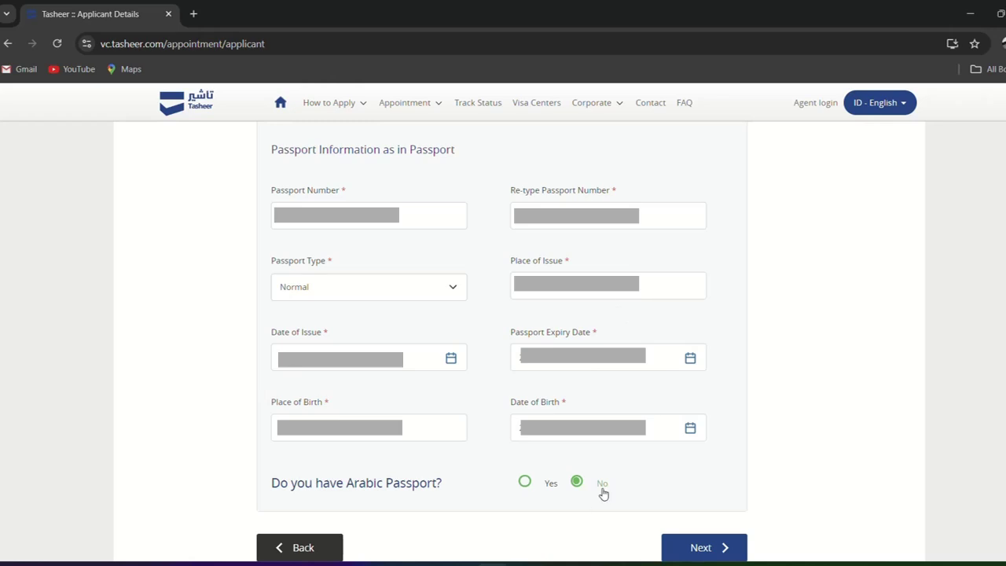
pyautogui.click(702, 548)
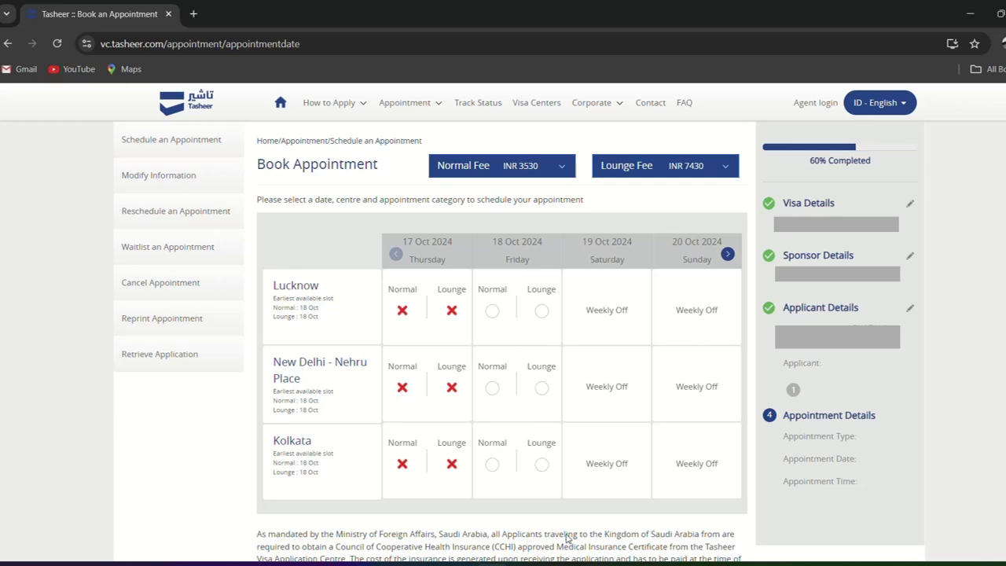
# - Select a Normal appointment at the Kolkata centre on 18 Oct 2024 in the 11:00 AM slot and continue to the review summary
pyautogui.click(728, 256)
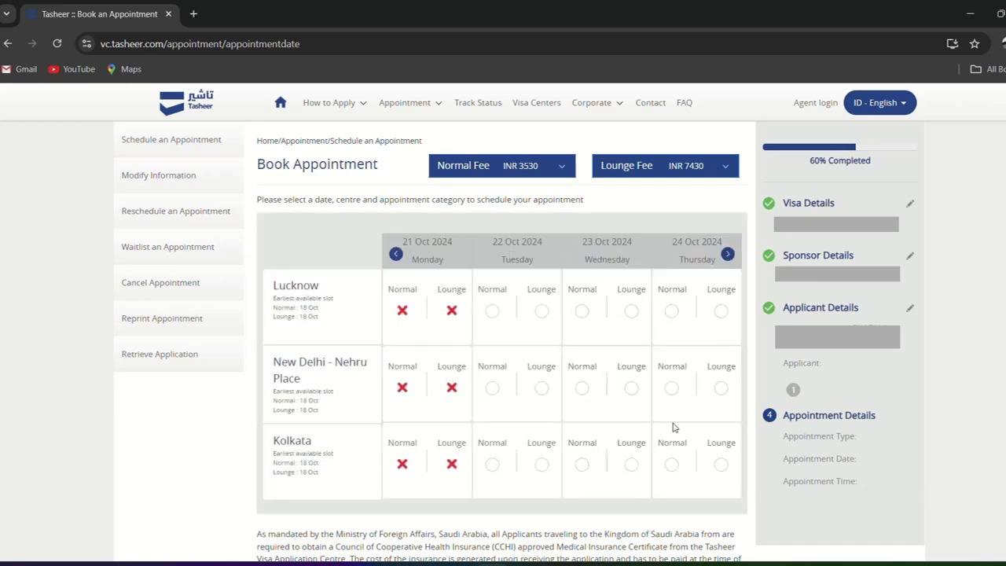
pyautogui.click(396, 255)
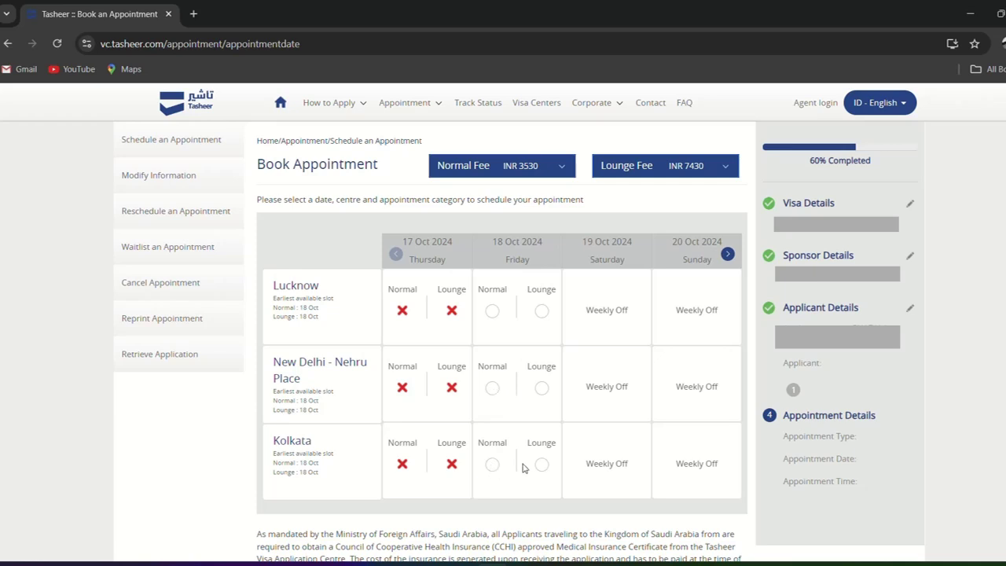
pyautogui.click(493, 463)
pyautogui.scroll(-2, 582, 448)
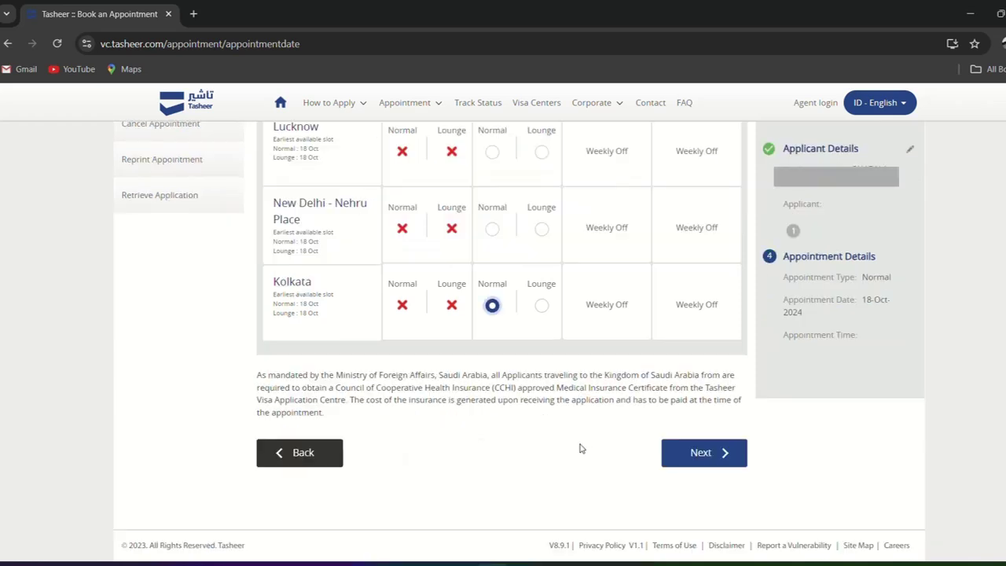
pyautogui.click(718, 463)
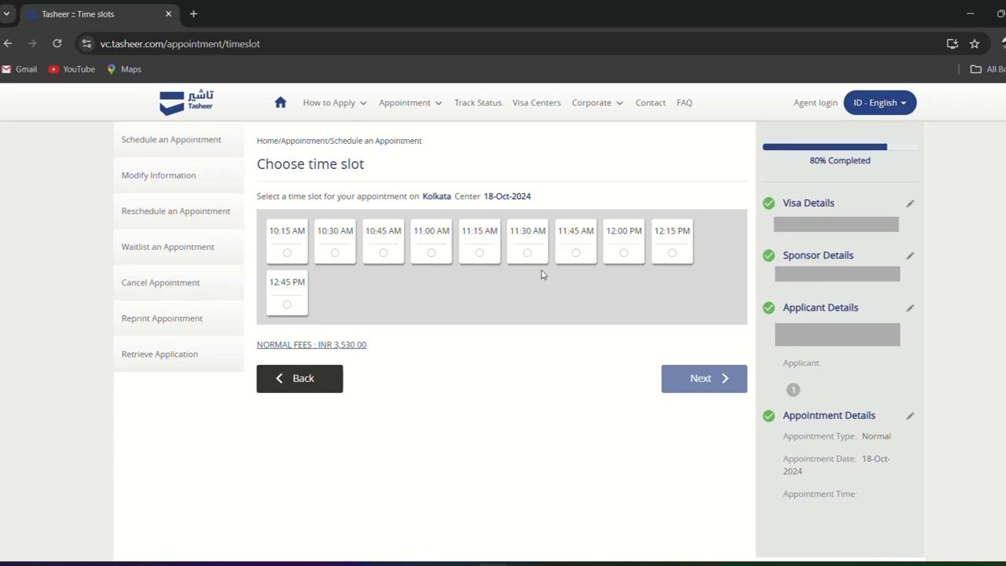
pyautogui.click(431, 252)
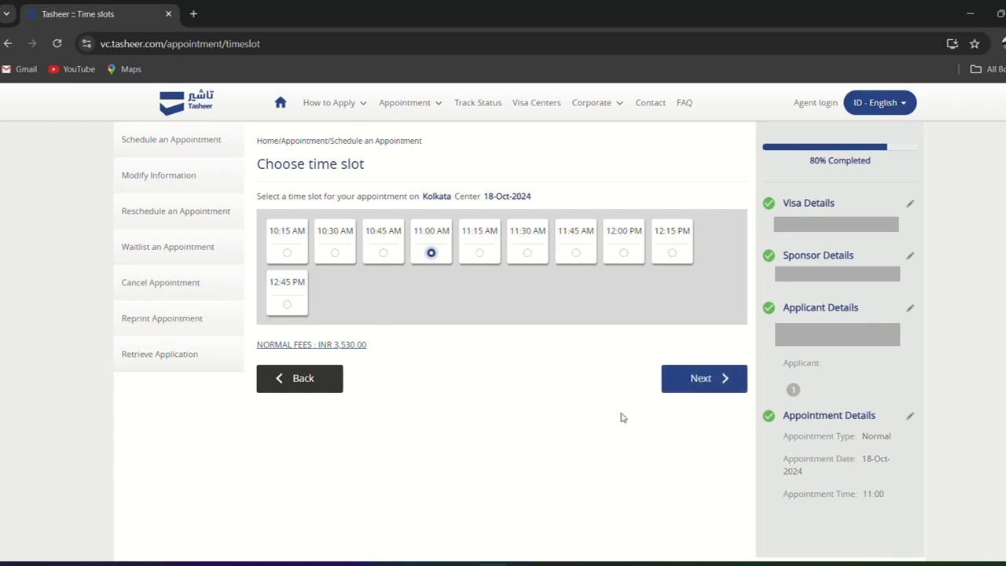
pyautogui.click(707, 379)
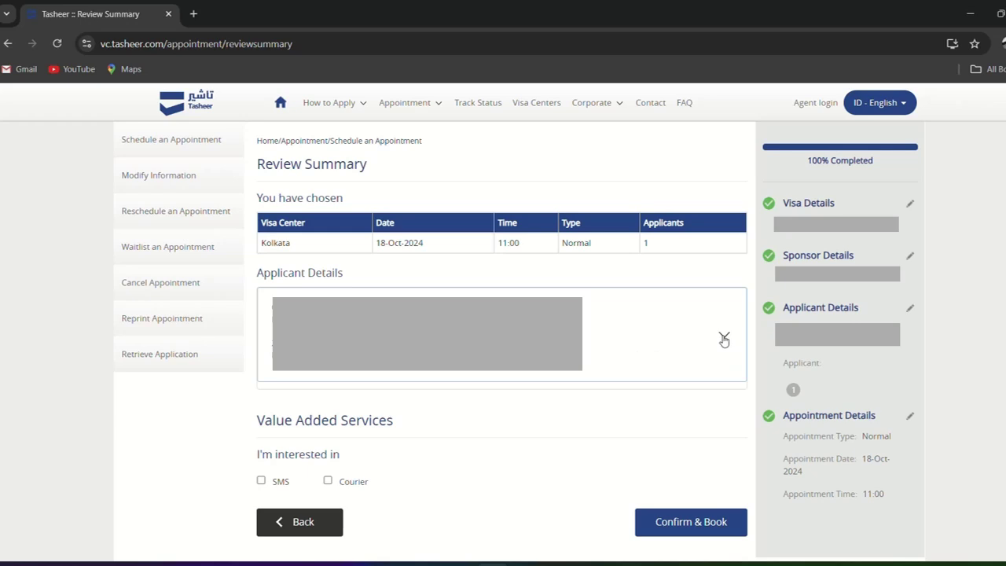
# - Review the applicant's passport and other details, confirm the booking without SMS or courier services, and dismiss the notifications
pyautogui.click(724, 339)
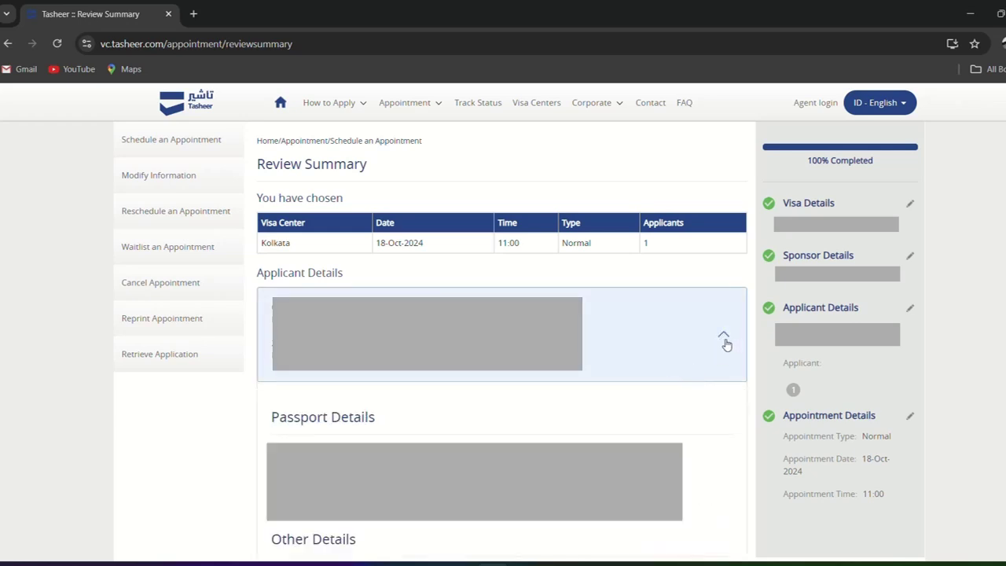
pyautogui.click(724, 340)
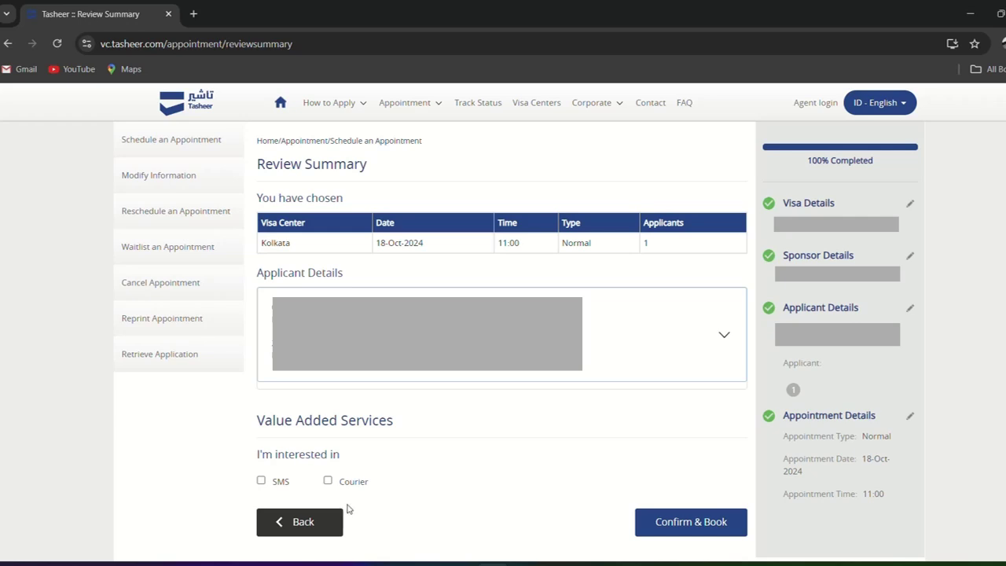
pyautogui.click(688, 527)
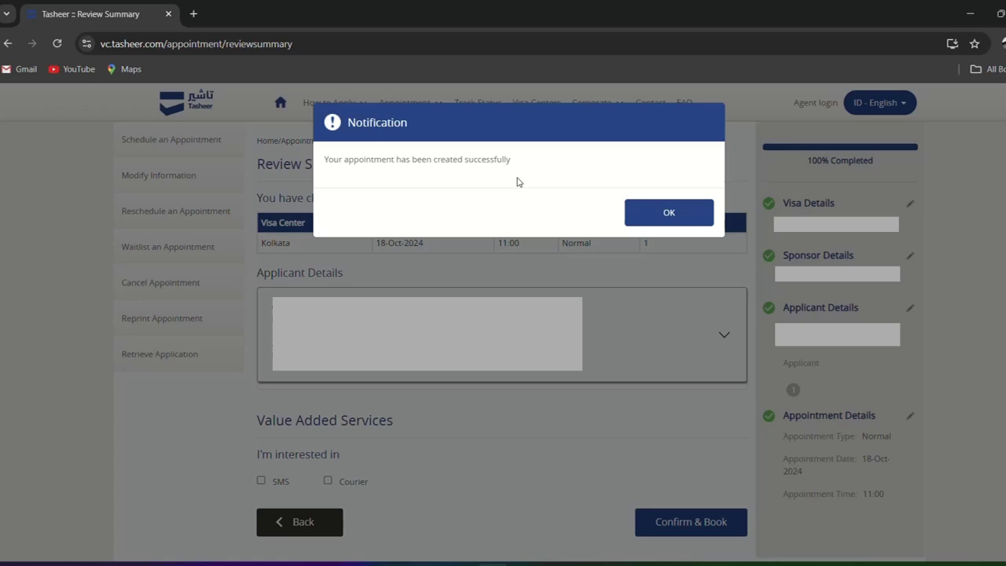
pyautogui.click(643, 220)
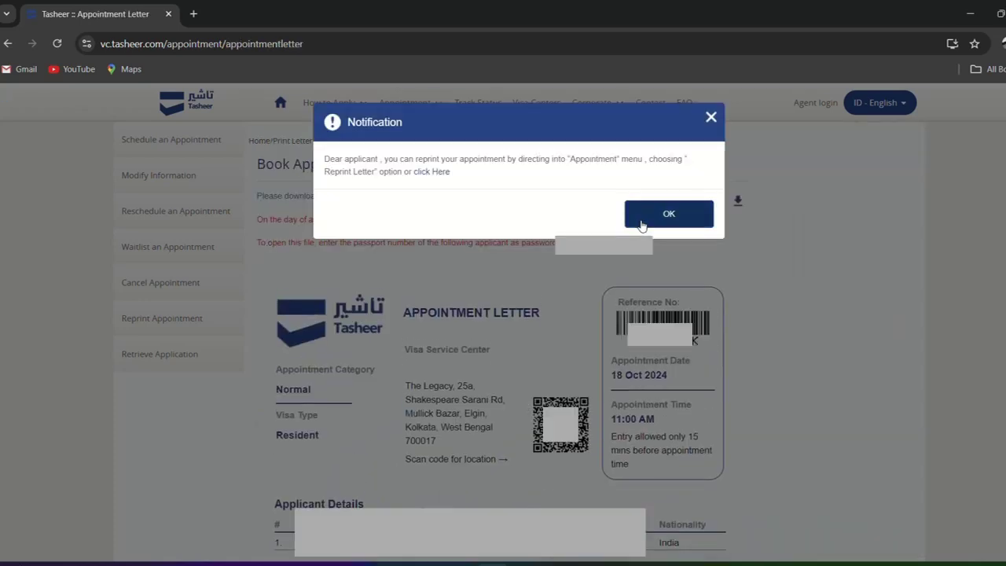
pyautogui.click(643, 224)
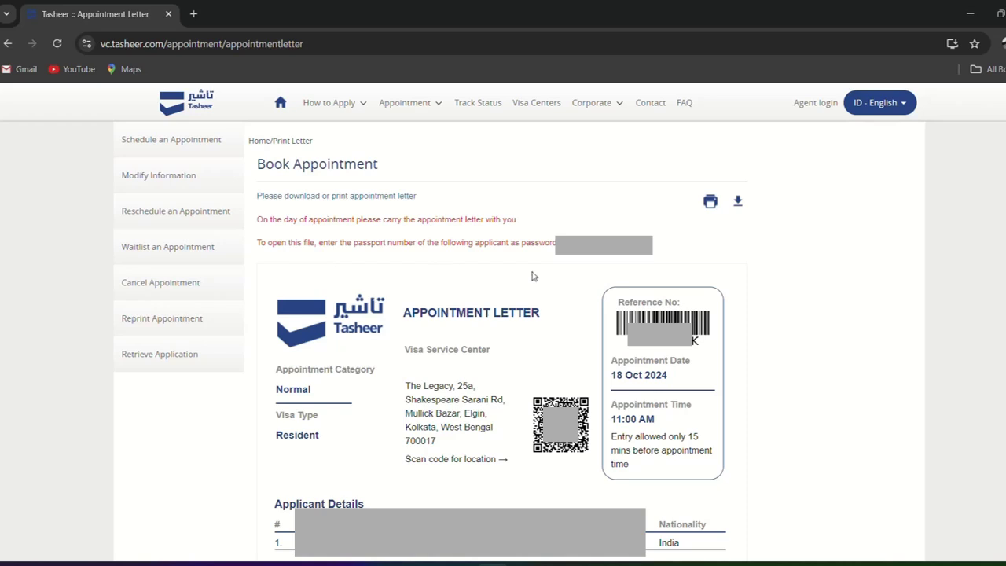
# - Download the appointment letter as a PDF and open it in Microsoft Edge, entering the applicant's passport number as the file password
pyautogui.click(738, 207)
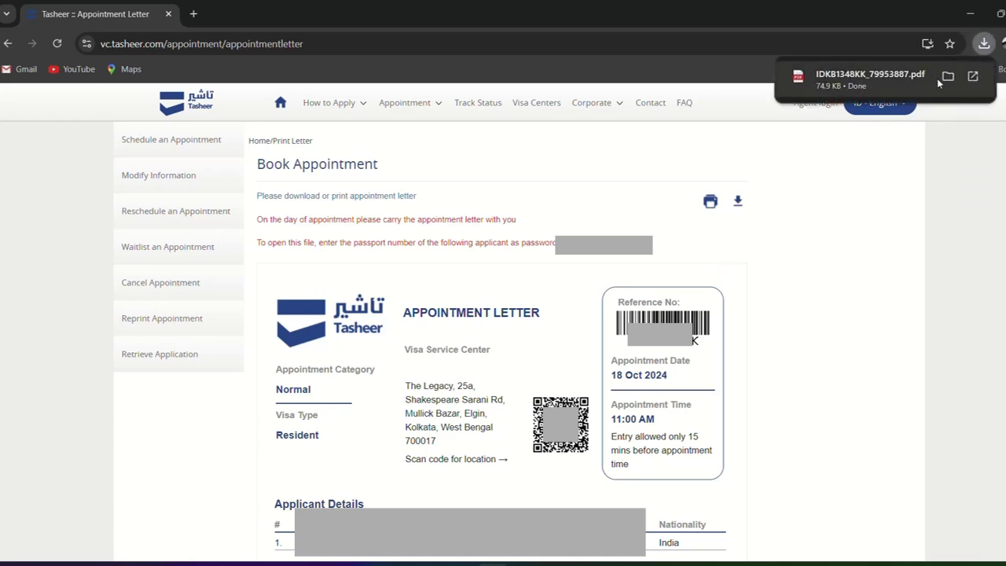
pyautogui.click(947, 76)
pyautogui.press('Return')
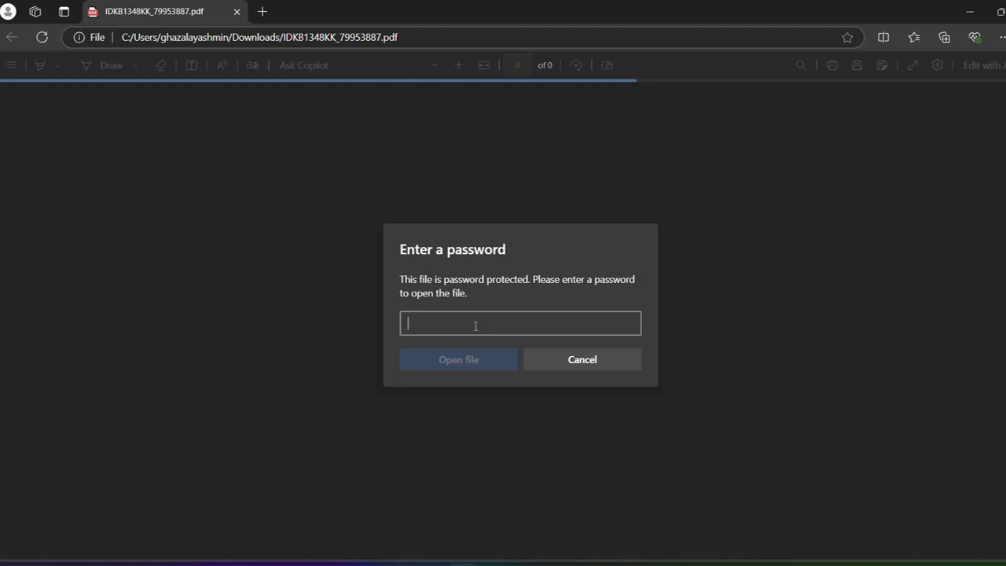
pyautogui.hotkey('ctrl', 'v')
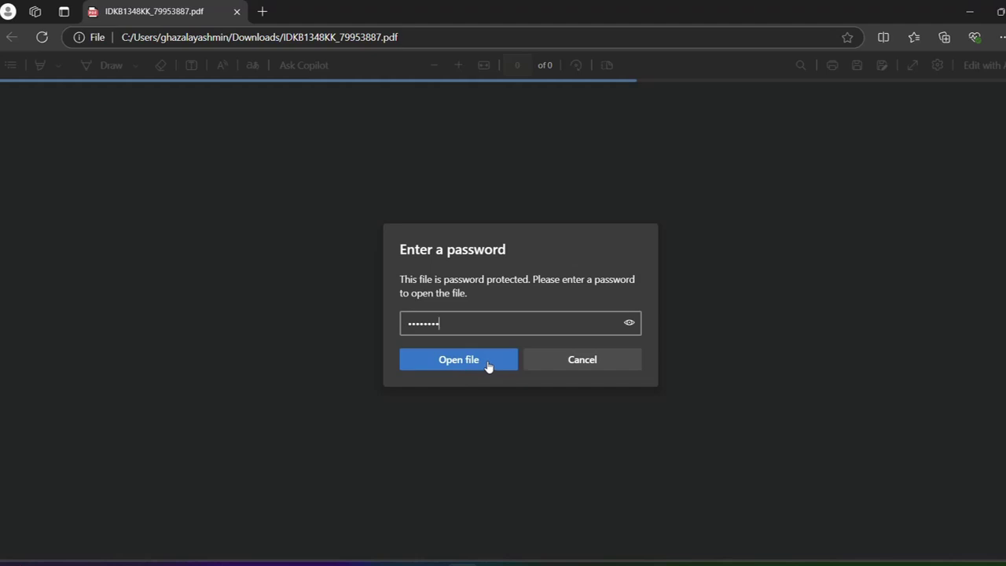
pyautogui.click(459, 359)
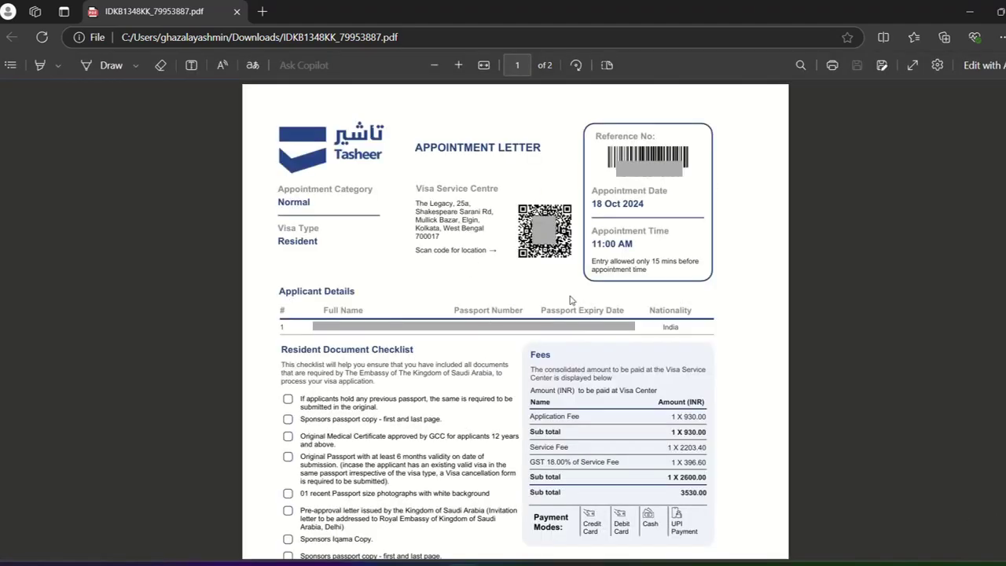